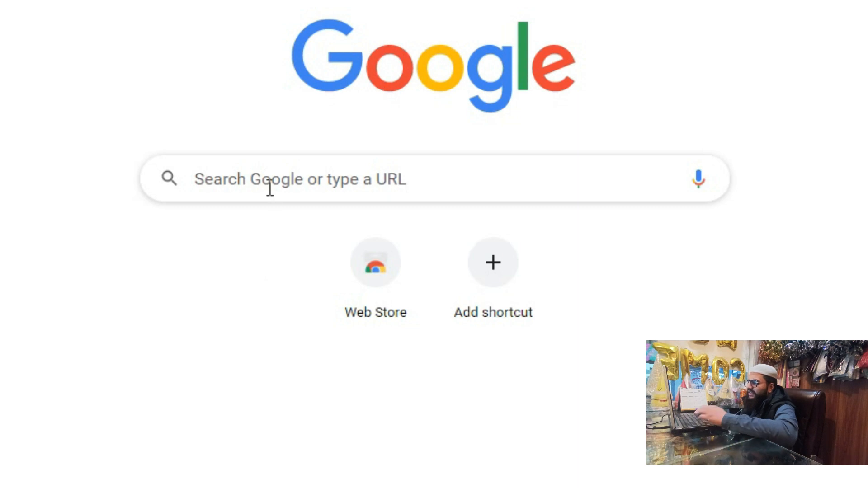
Search Google for 'daraz seller center' and open the Daraz Seller Center result
type("daraz seller center")
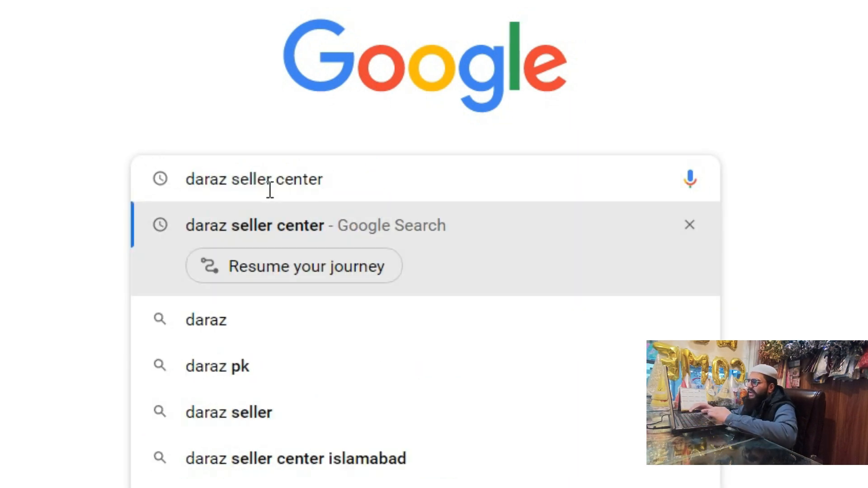
key("Return")
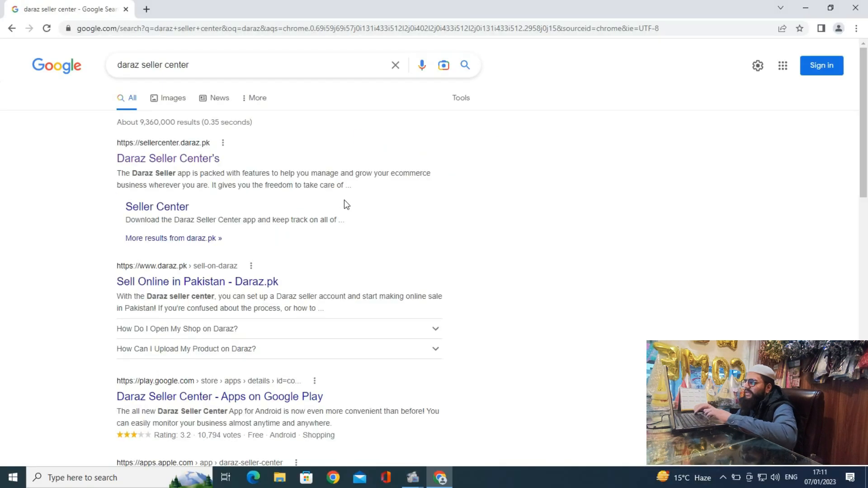
left_click(161, 162)
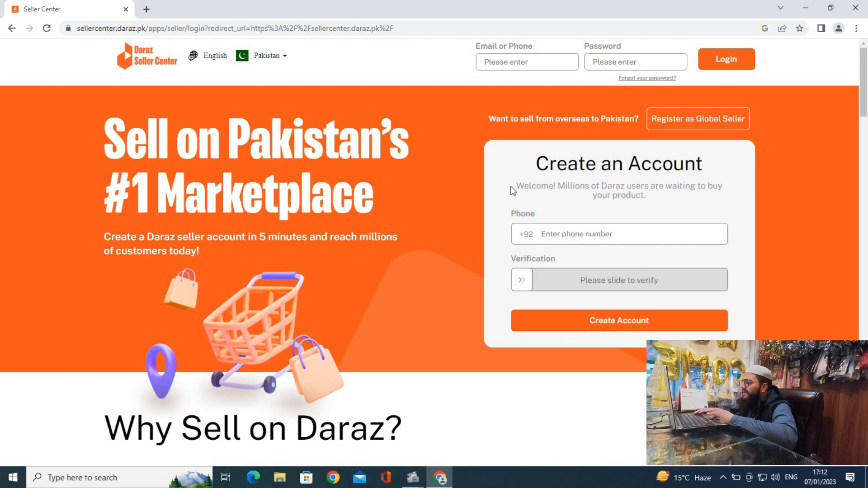
Enter the seller's phone number, pass the slide check and fill in the SMS verification code
left_click(548, 234)
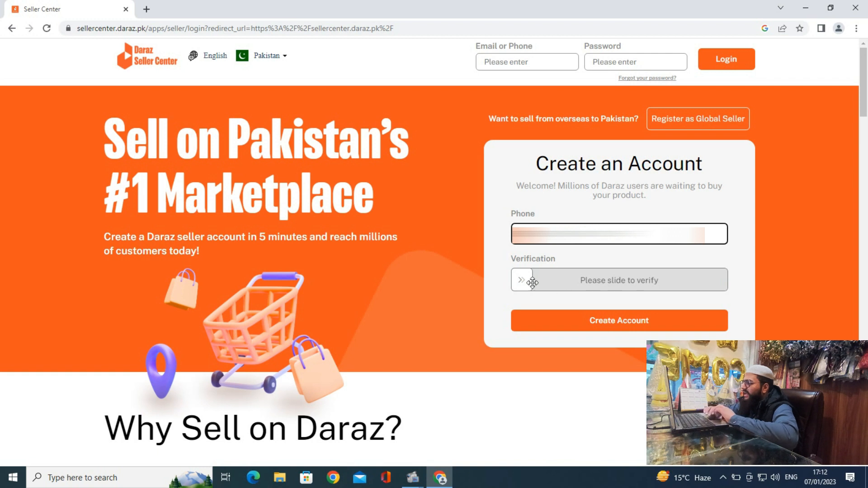
left_click_drag(519, 282, 748, 287)
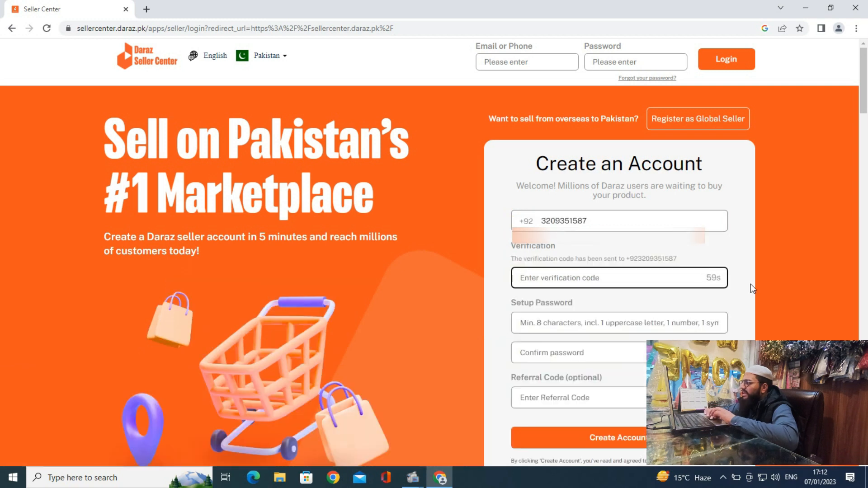
left_click(640, 280)
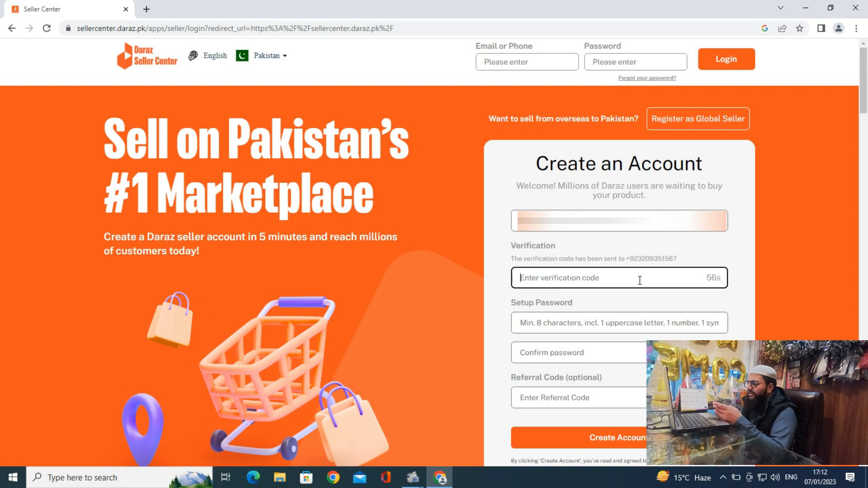
type("123456")
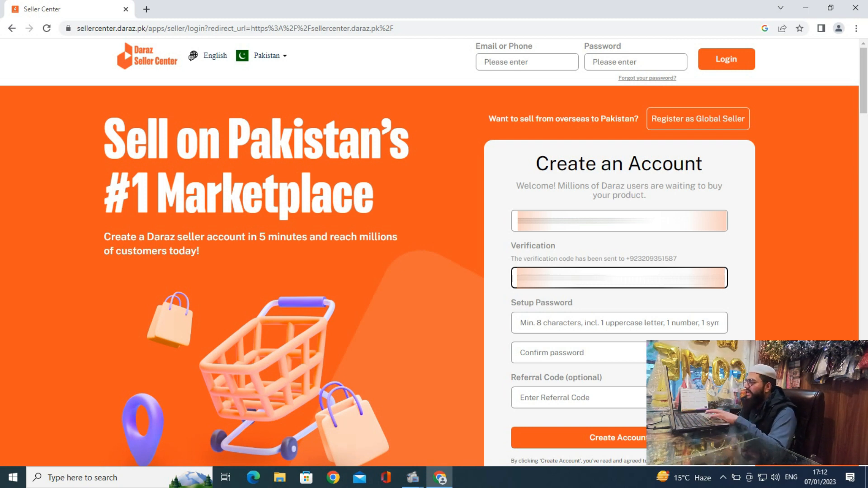
Set the account password and confirm it, then move to the optional Referral Code field
left_click(580, 326)
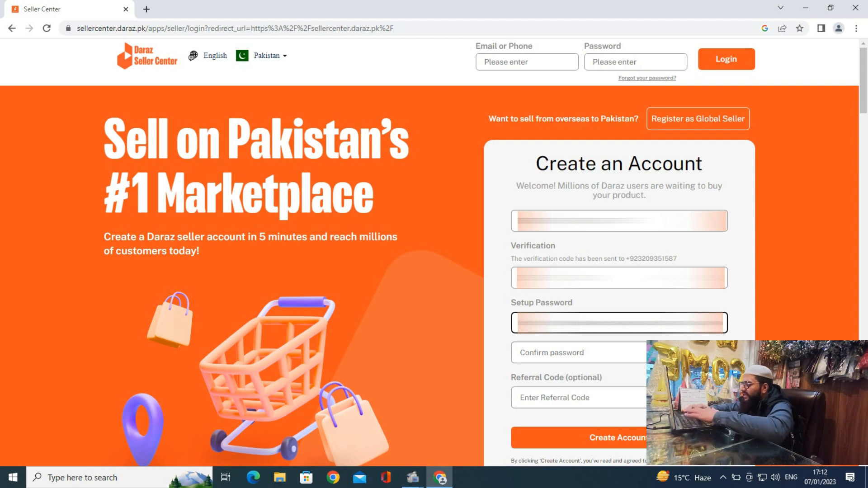
type("•")
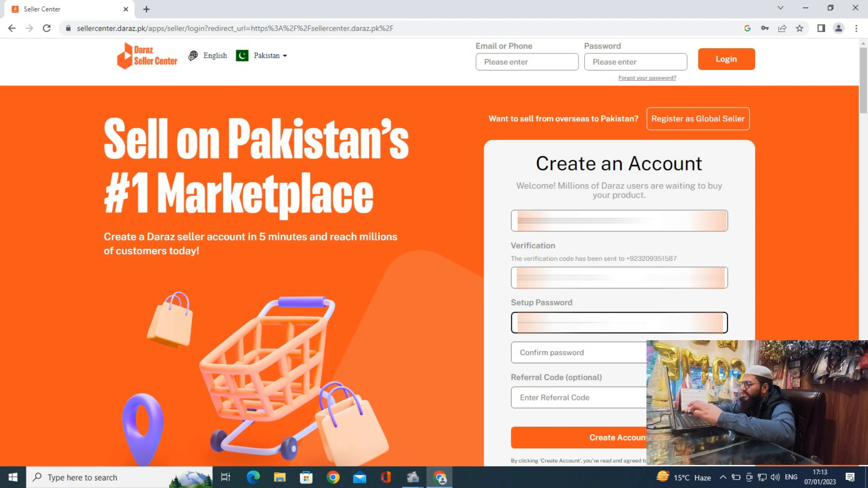
left_click(563, 351)
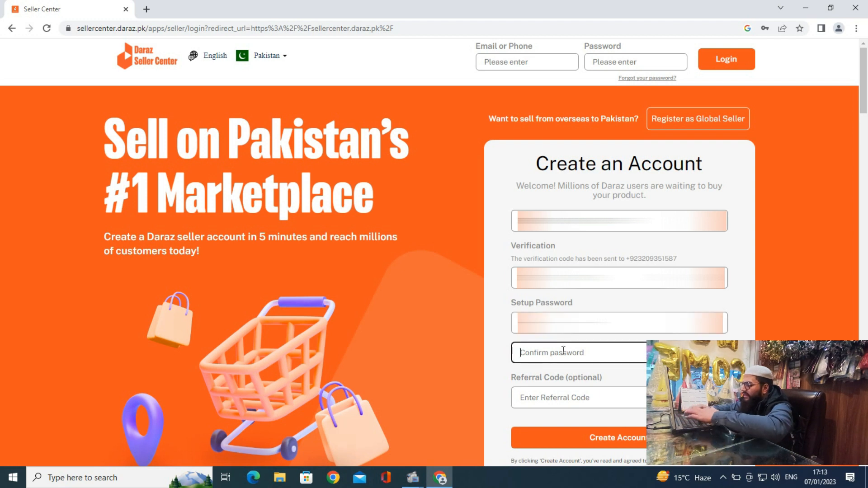
type("•••••••")
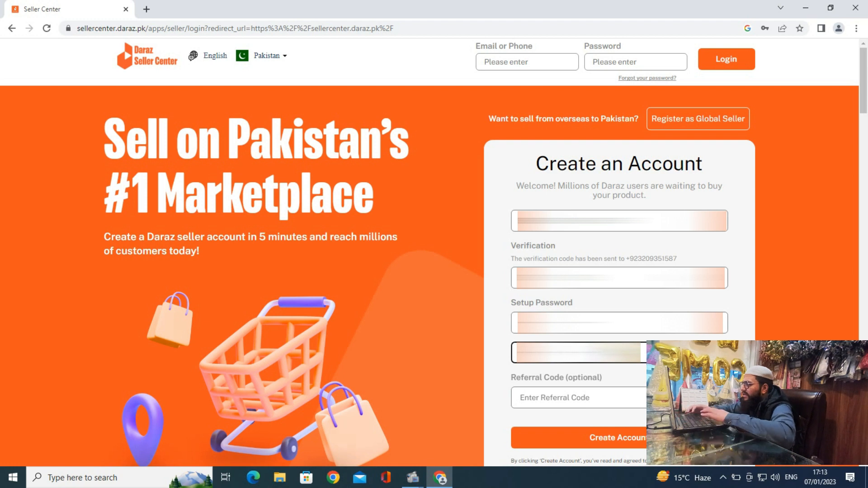
left_click(542, 398)
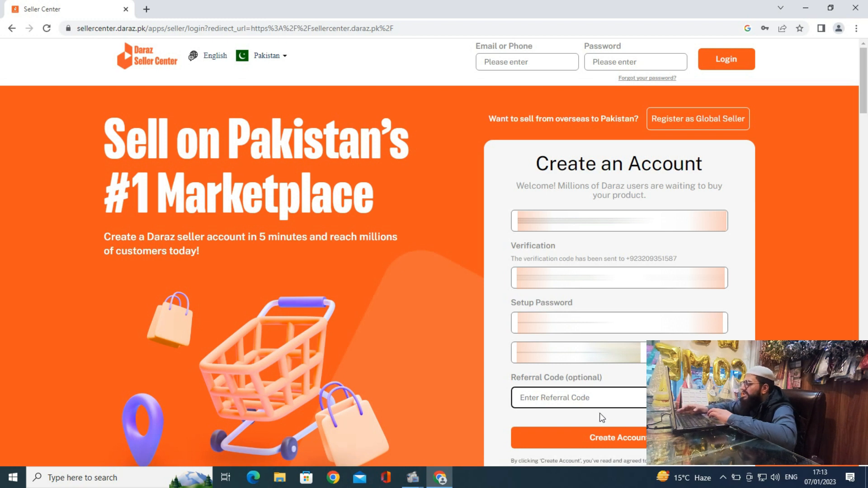
Replace the rejected password with one of at least 8 characters, reconfirm it and create the account
left_click(630, 439)
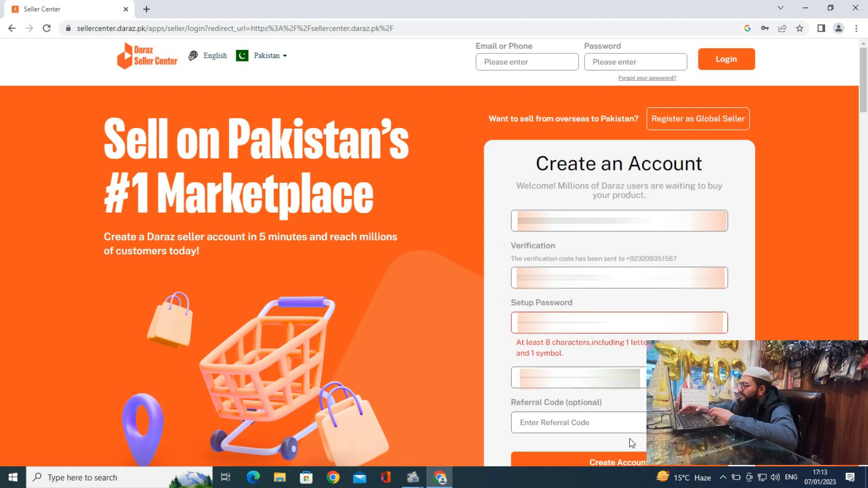
left_click(619, 322)
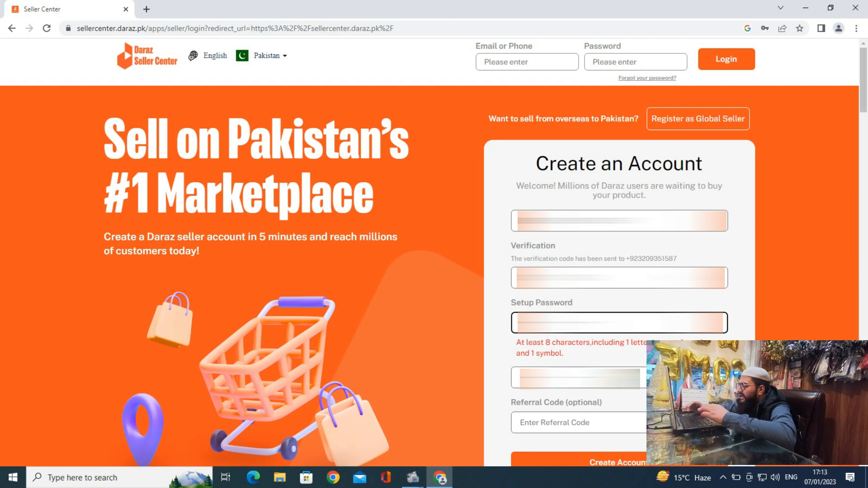
key("ctrl+v")
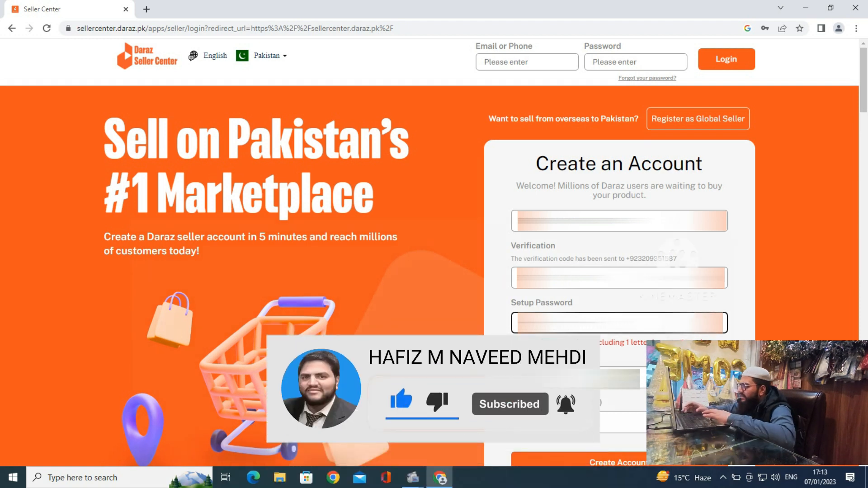
left_click(579, 378)
type("•")
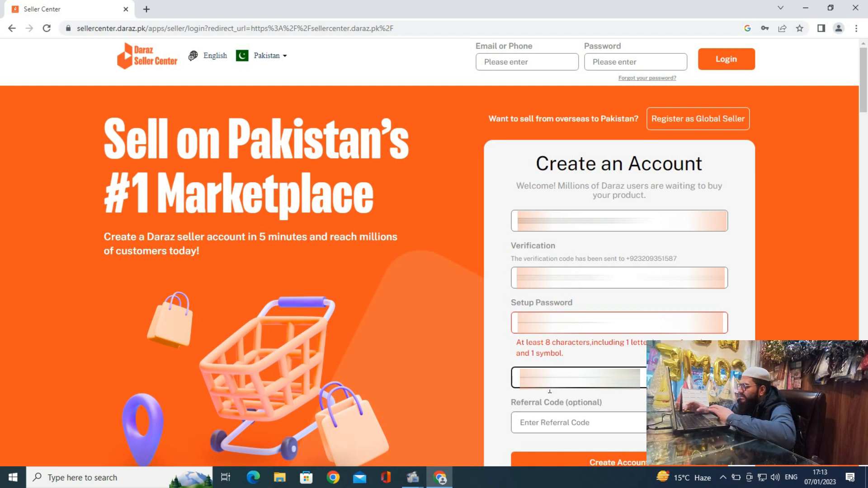
left_click(555, 454)
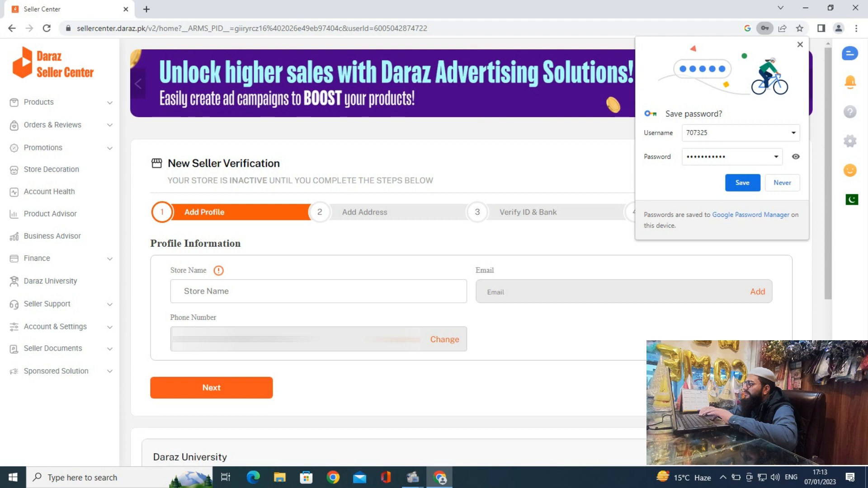
Decline Chrome's offer to save the password and scroll down to the Profile Information form
left_click(783, 184)
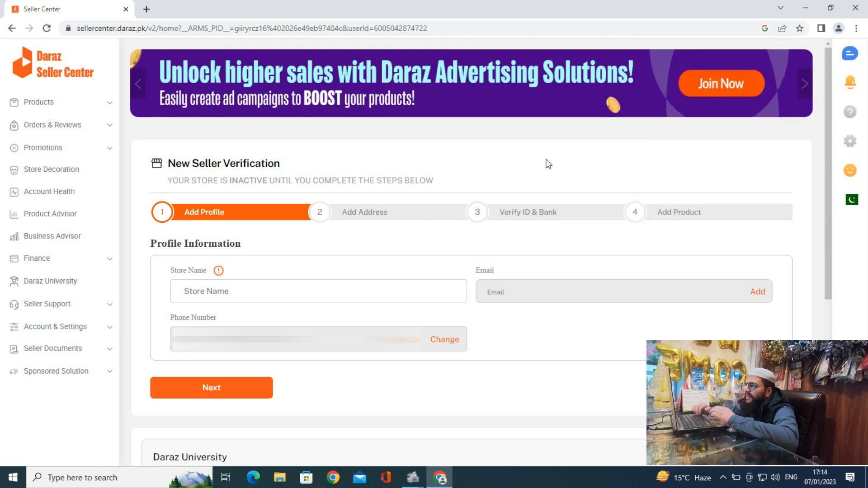
scroll(548, 163, "down", 1)
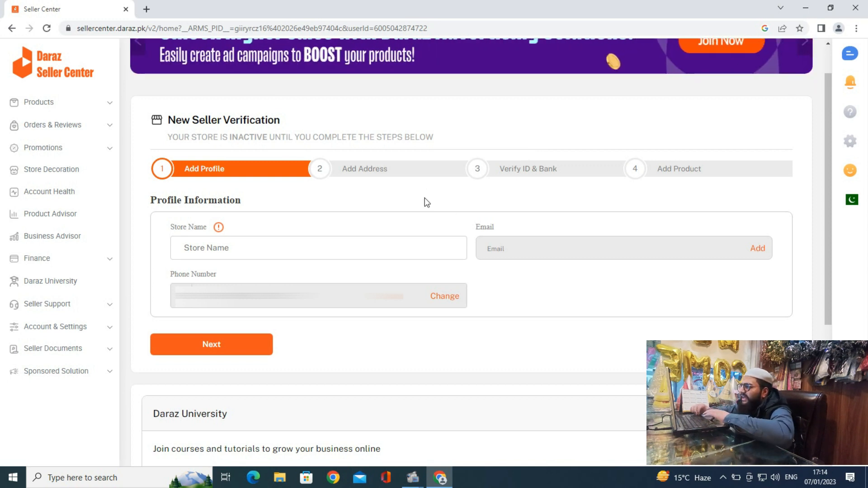
scroll(425, 201, "down", 1)
Enter 'Heavens Fresh' as the Store Name and start adding an email to the profile
left_click(222, 234)
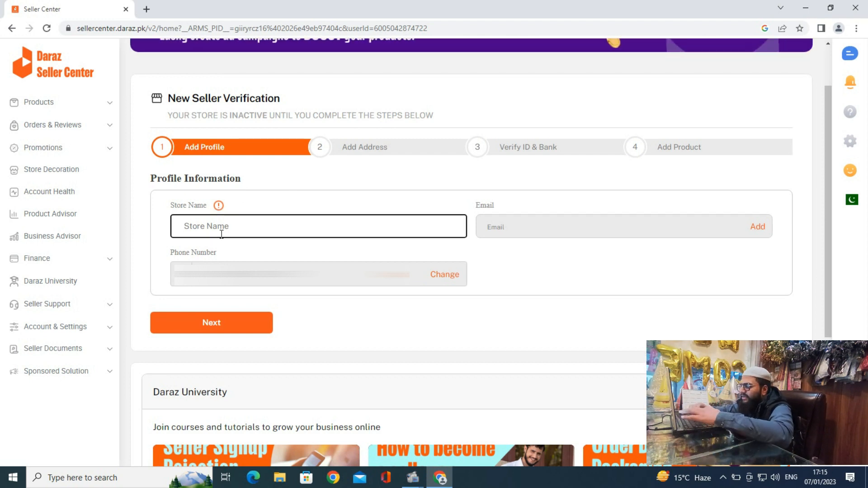
type("Heav")
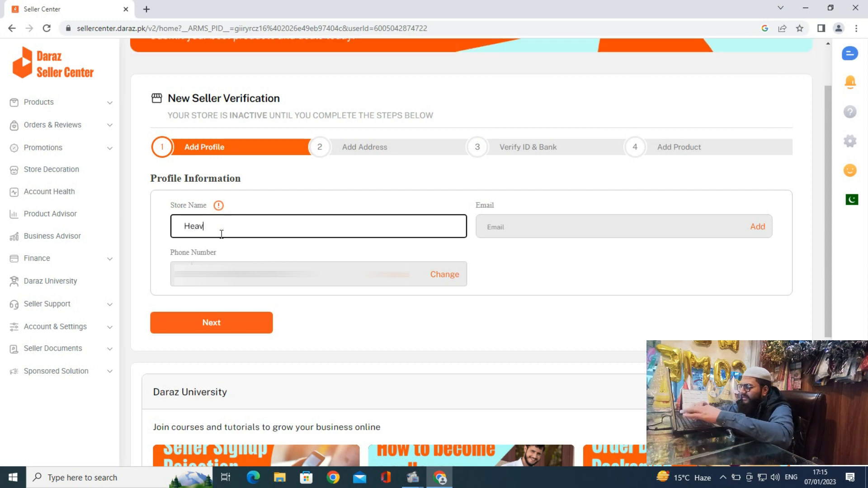
type("ens ")
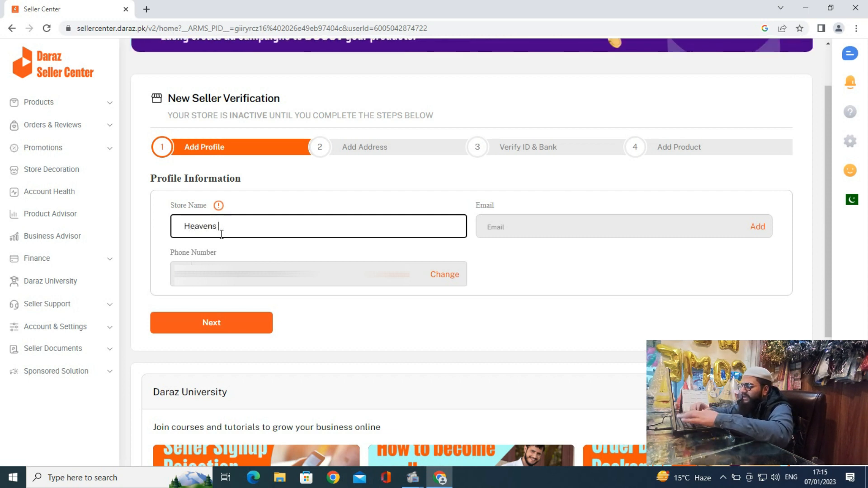
type("Fres")
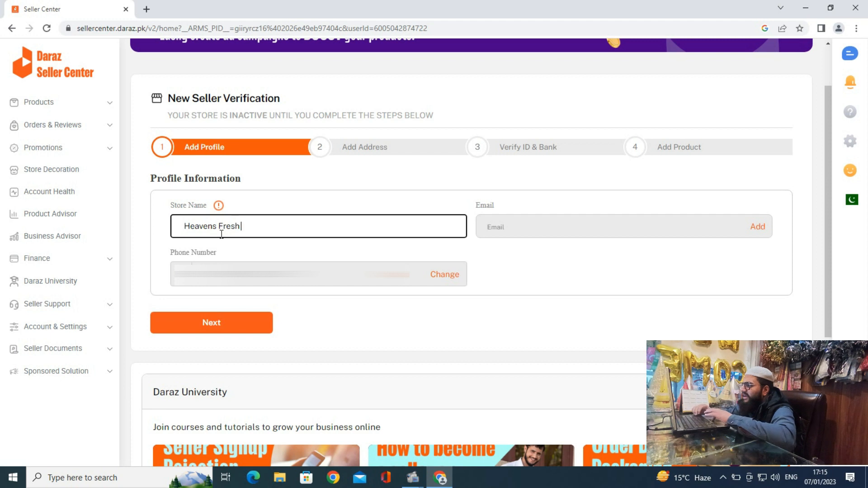
type("h")
left_click(525, 228)
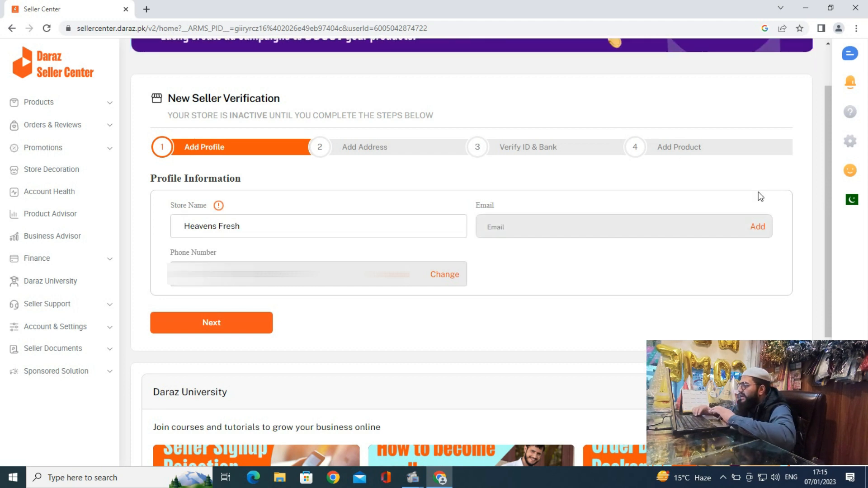
left_click(759, 226)
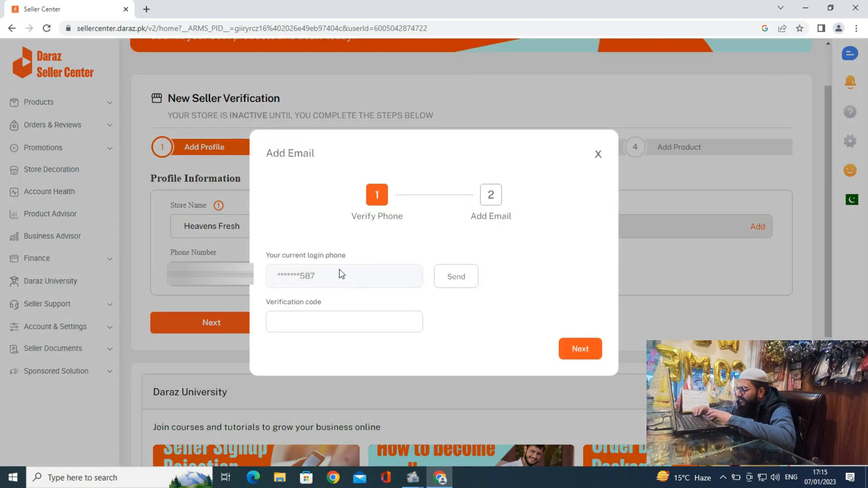
Have an SMS code sent to the login phone, enter it and continue to email entry
left_click(301, 319)
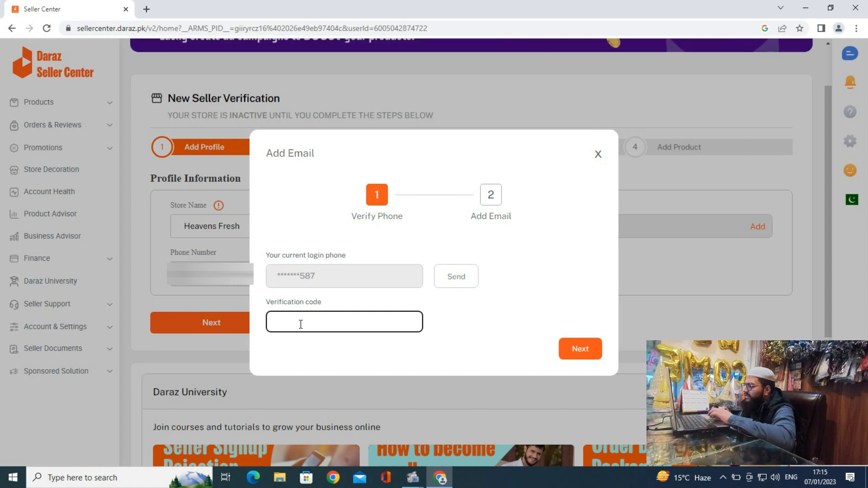
left_click(447, 281)
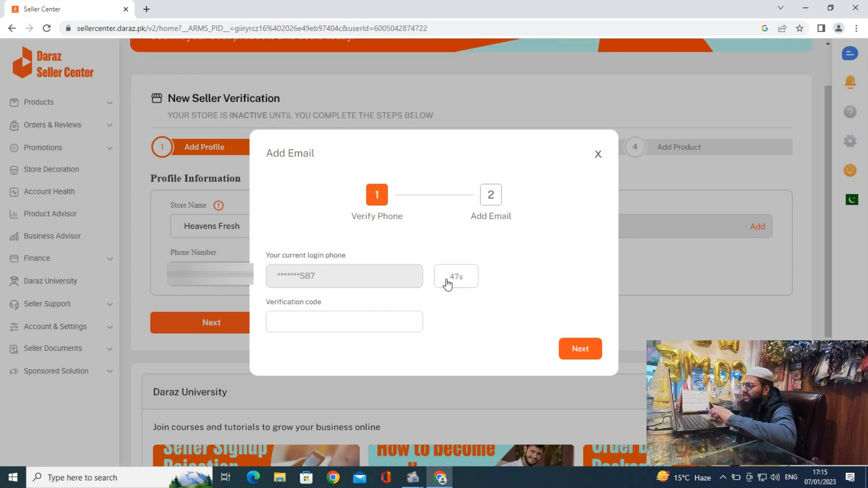
left_click(330, 325)
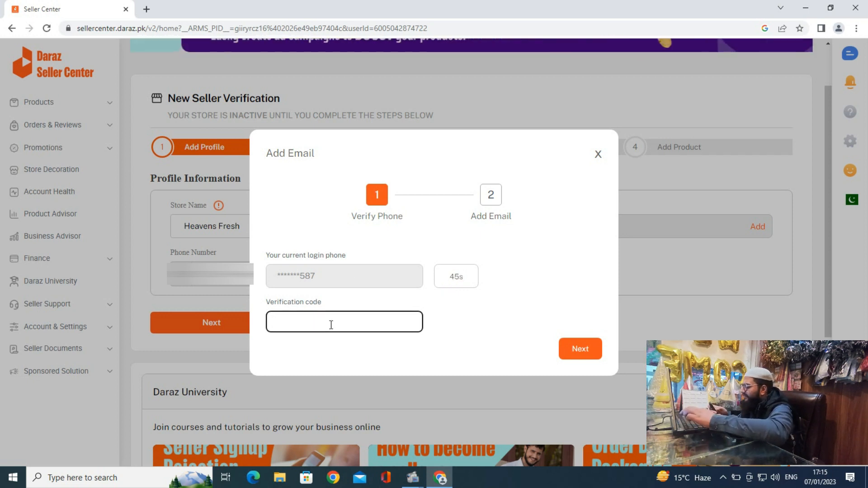
type("2")
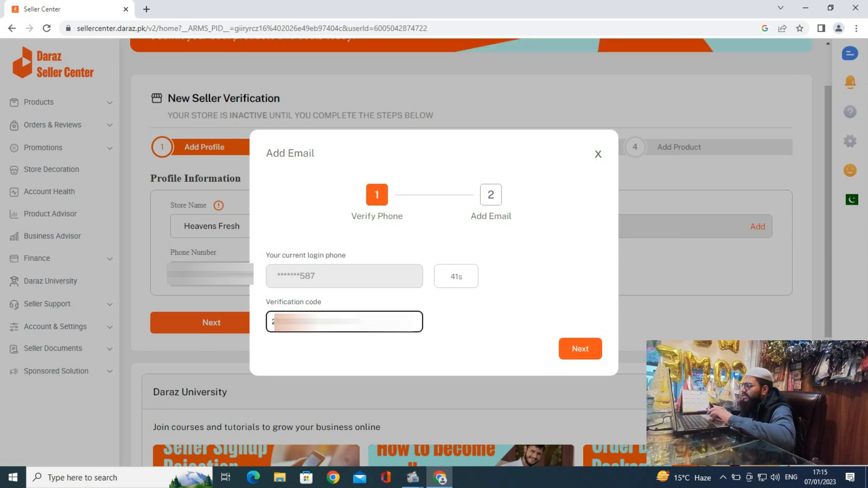
left_click(580, 349)
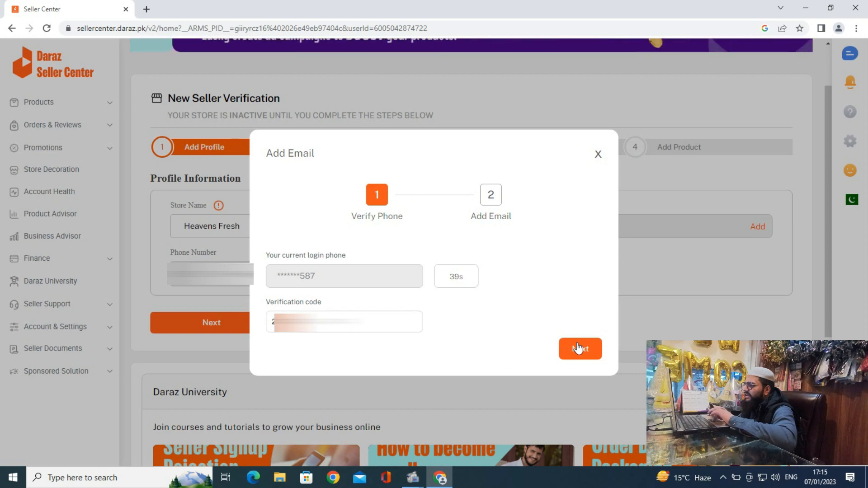
left_click(346, 277)
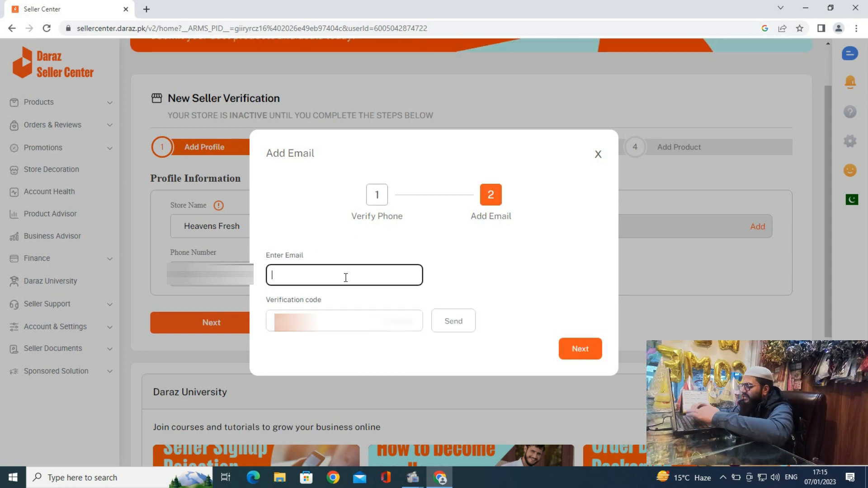
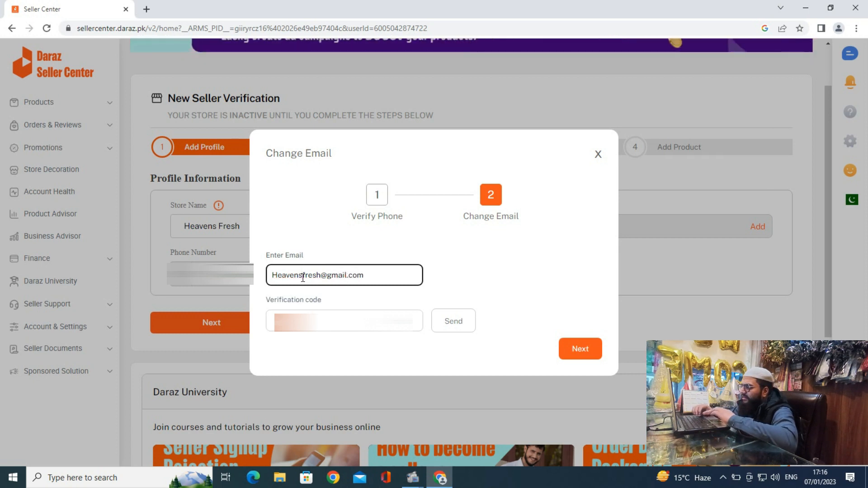
Type the store's Gmail address, fixing the typos, and request an email verification code
key("Tab")
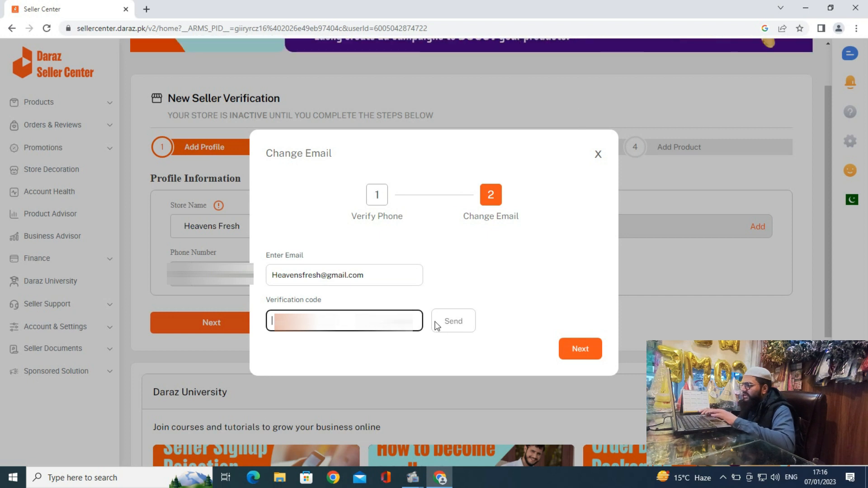
left_click(454, 325)
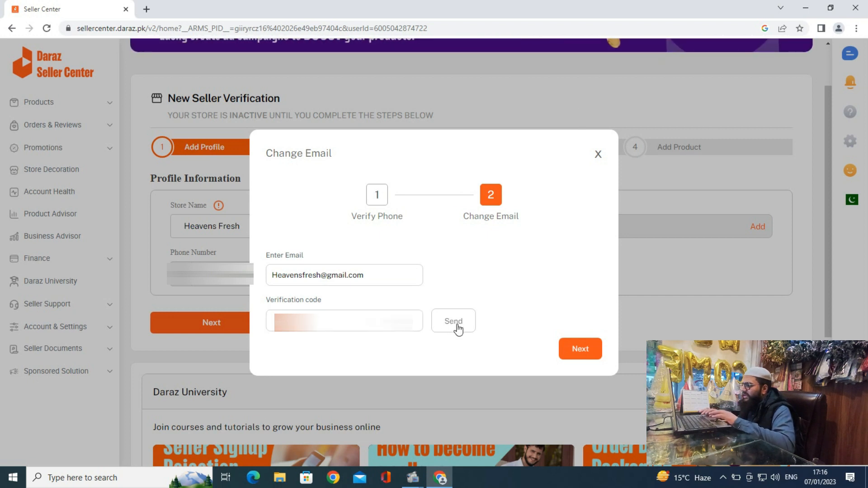
left_click(335, 483)
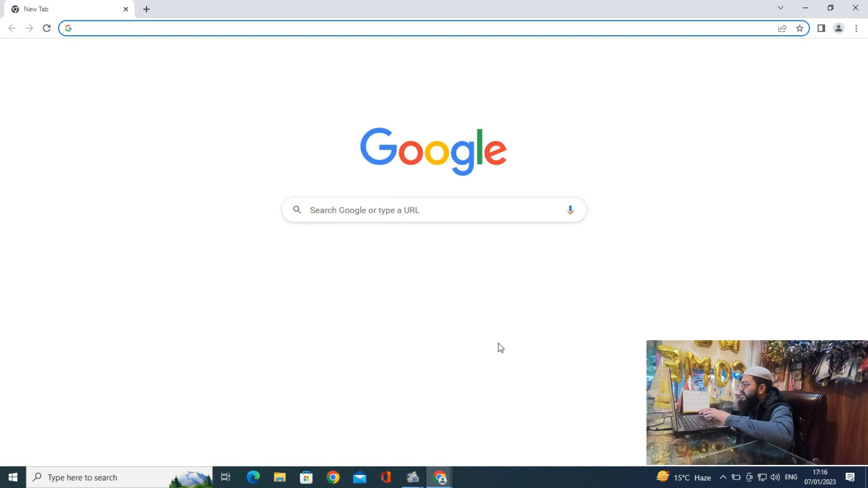
Switch to the store owner's Chrome profile, dismiss Restore pages and open the Gmail inbox
left_click(838, 29)
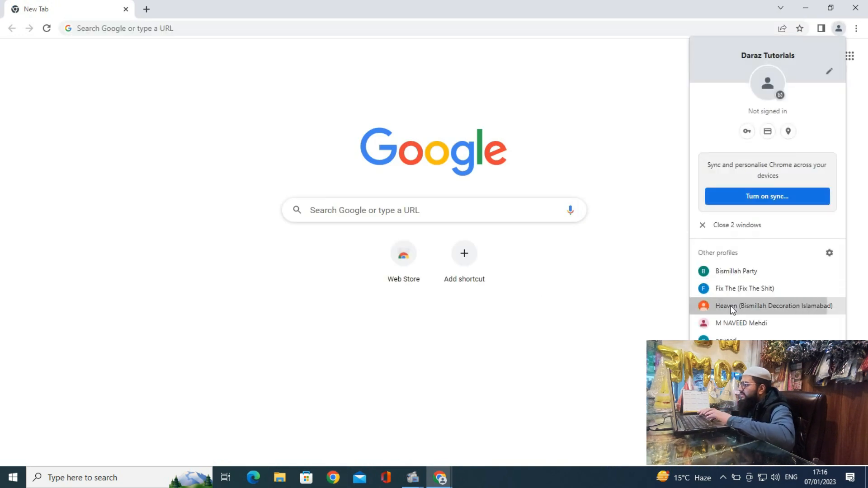
left_click(732, 307)
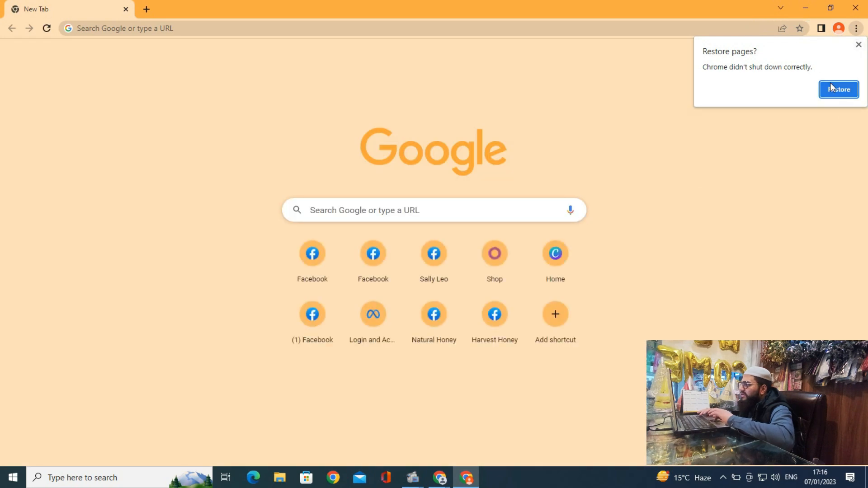
left_click(858, 45)
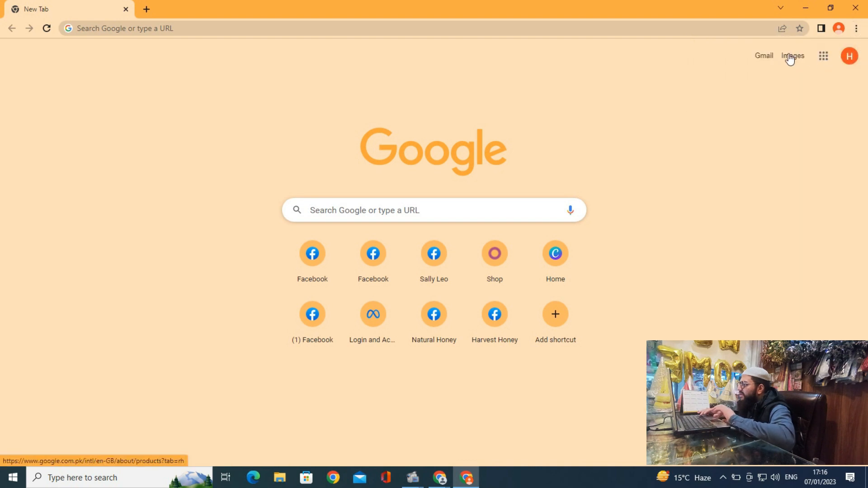
left_click(764, 64)
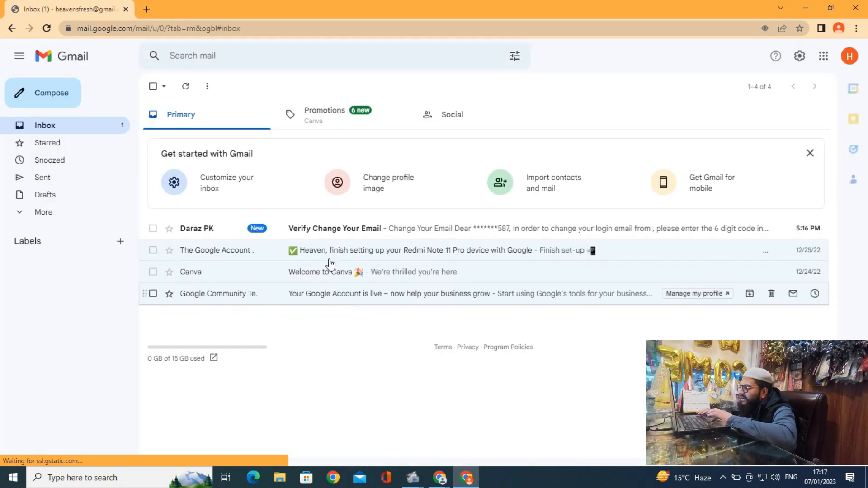
Open Daraz's 'Verify Change Your Email' message, then return to the Seller Center window
left_click(319, 237)
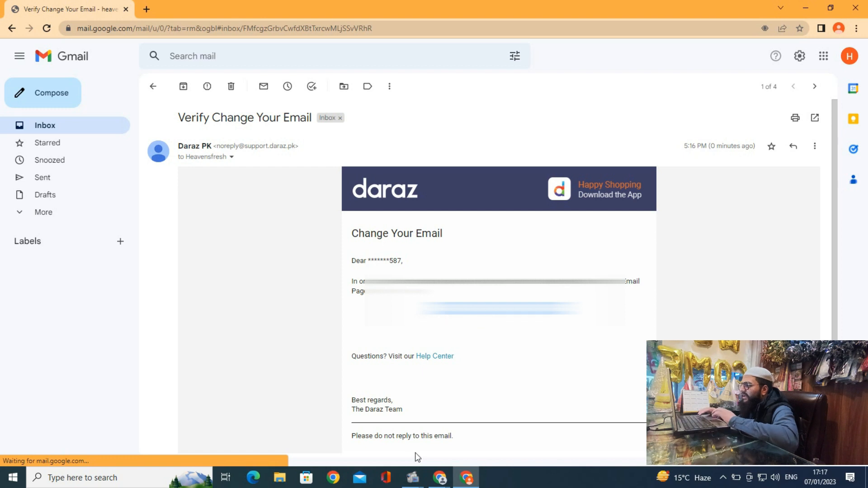
mouse_move(440, 477)
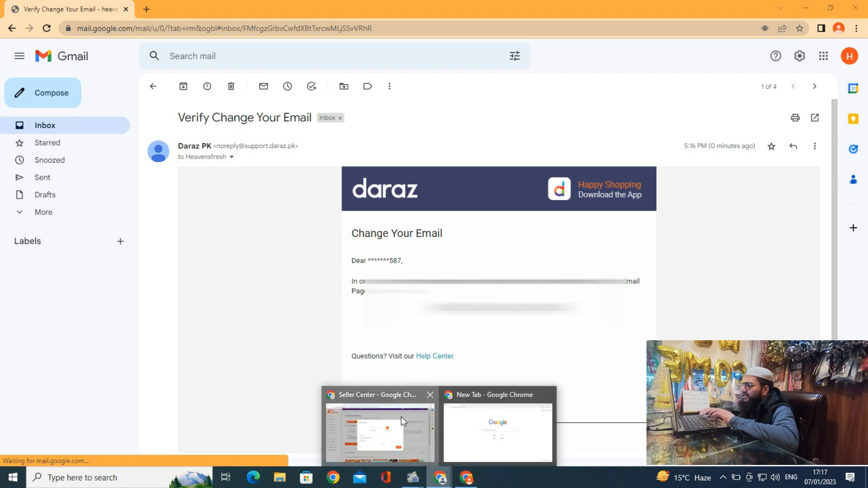
left_click(400, 417)
Paste the emailed verification code, confirm the new email and proceed to the Add Address step
left_click(337, 322)
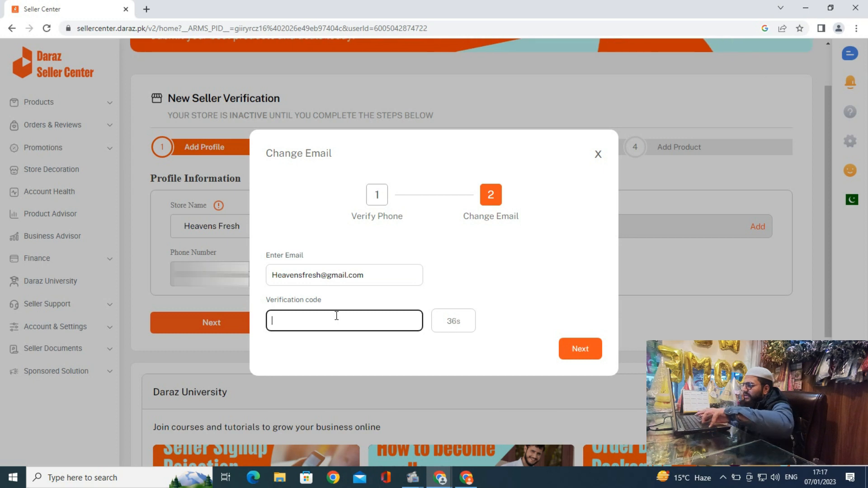
key("ctrl+v")
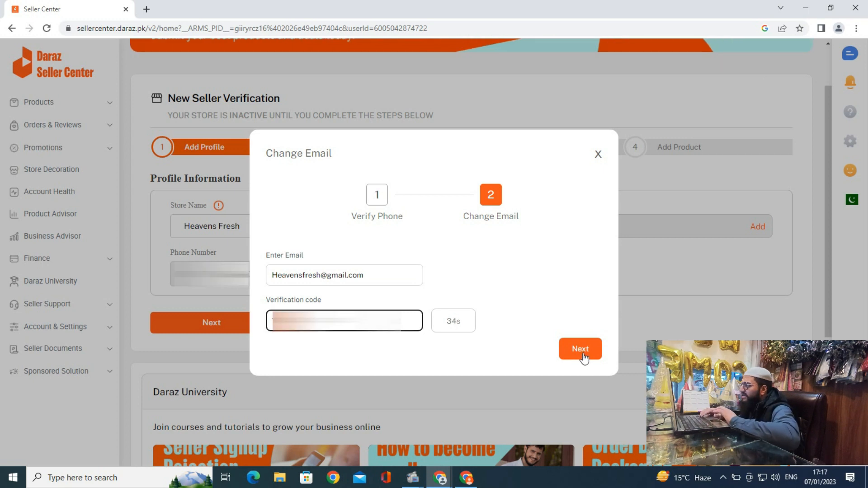
left_click(582, 356)
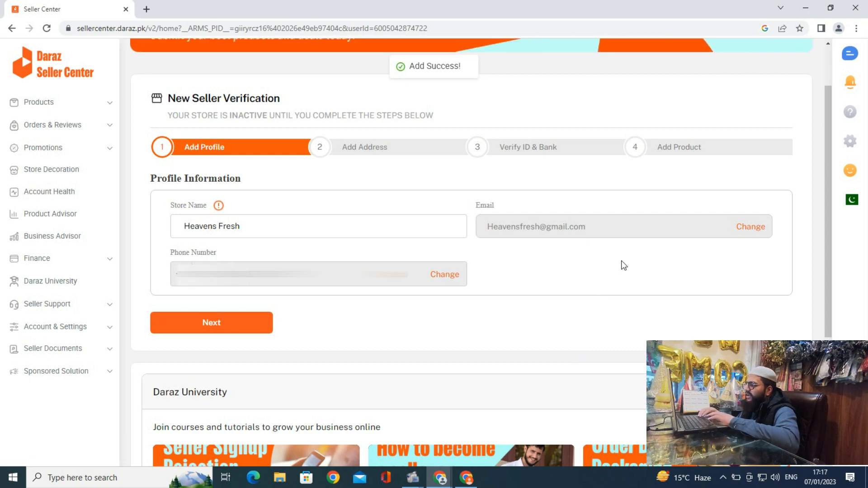
left_click(219, 329)
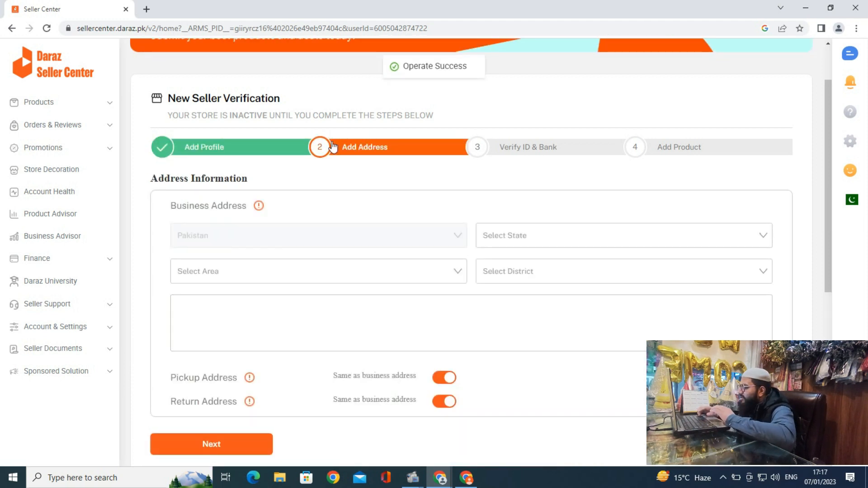
Pick the business address province, area and district from their dropdown lists, then start the street address
scroll(335, 171, "down", 2)
scroll(336, 172, "down", 1)
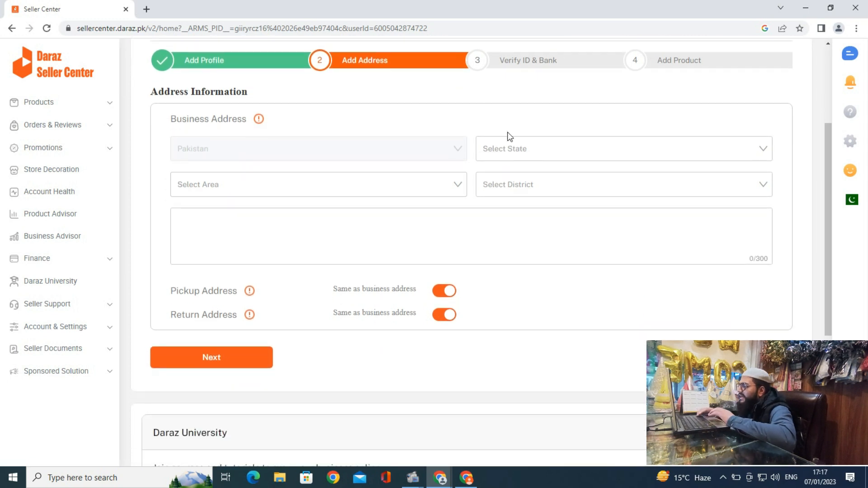
left_click(507, 151)
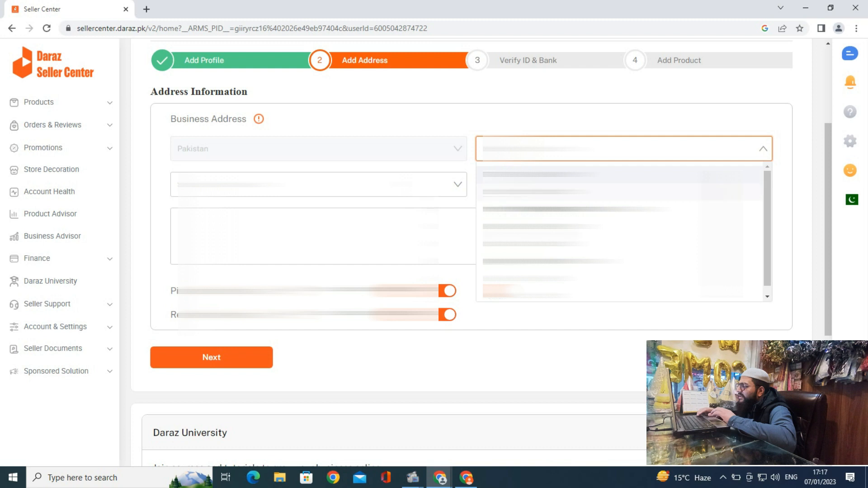
left_click(487, 245)
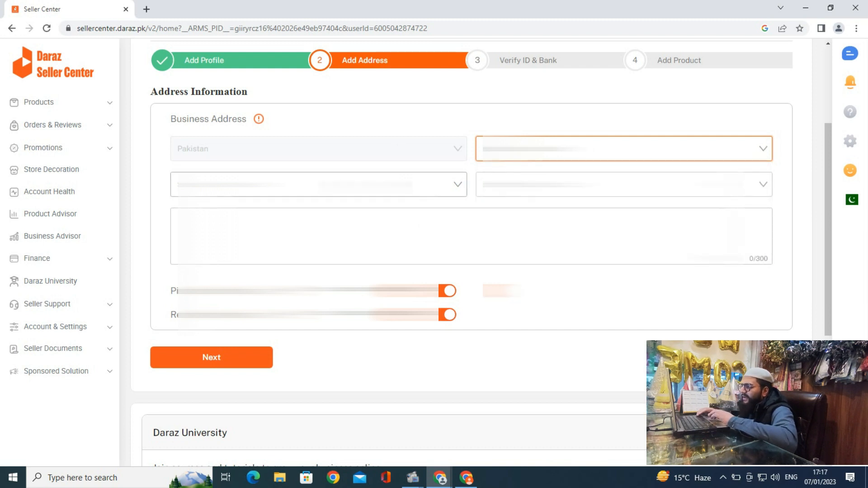
left_click(458, 185)
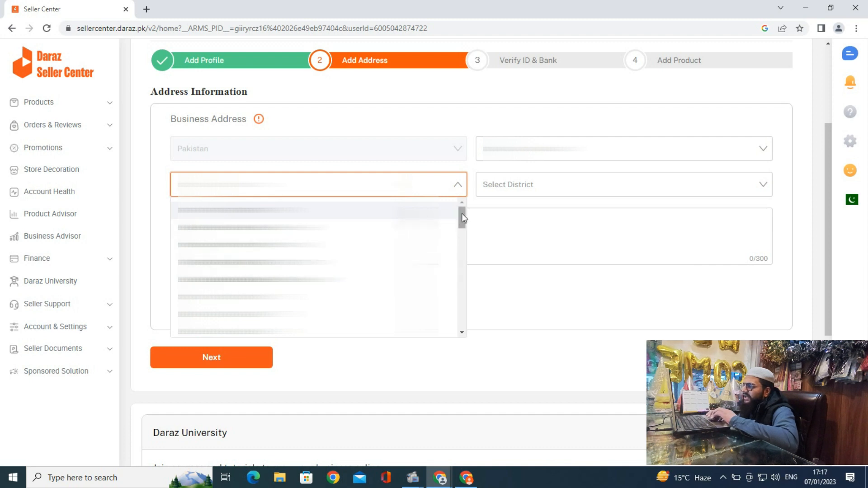
left_click_drag(460, 214, 461, 344)
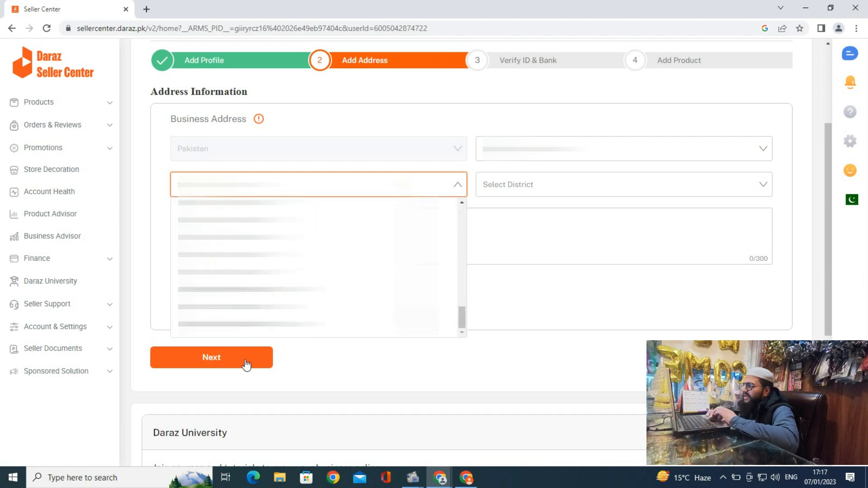
left_click(244, 324)
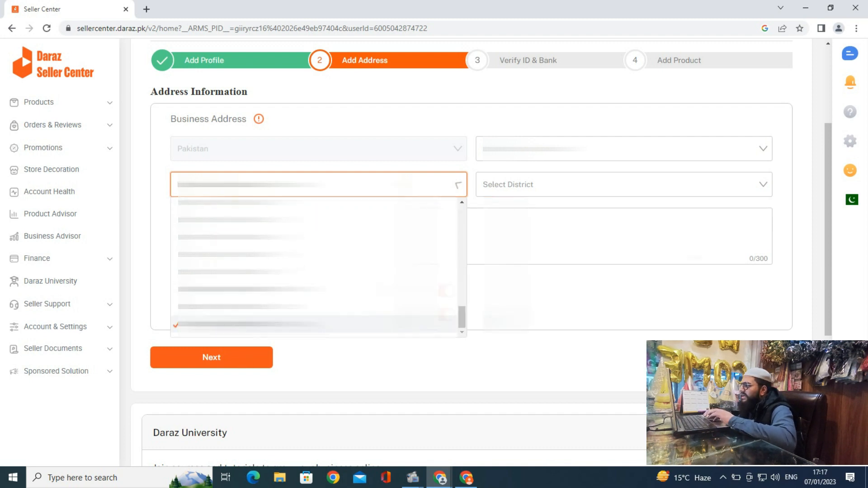
left_click(520, 192)
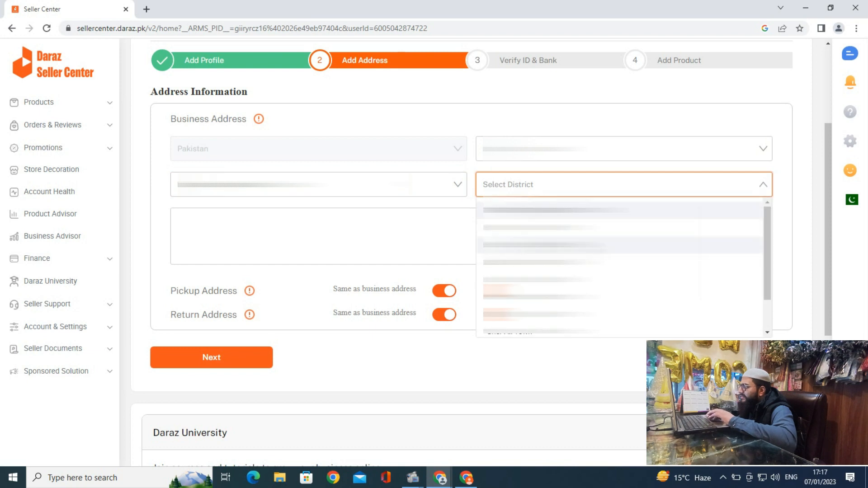
left_click_drag(766, 213, 765, 263)
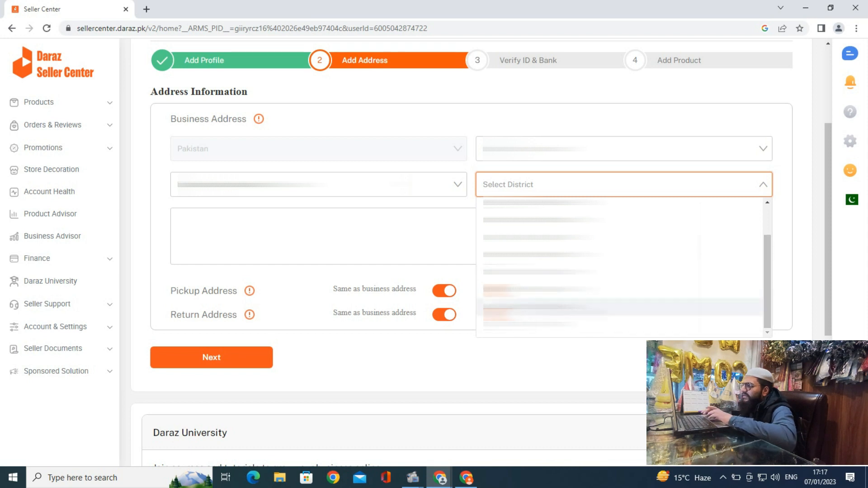
left_click(533, 307)
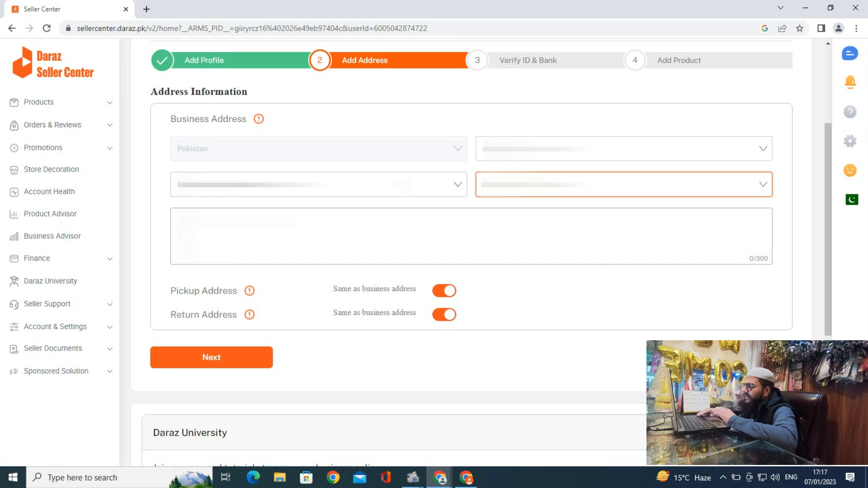
left_click(176, 221)
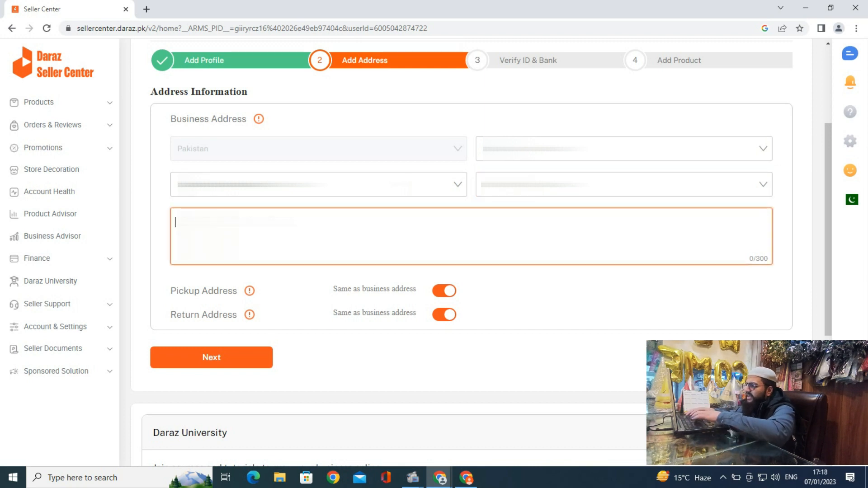
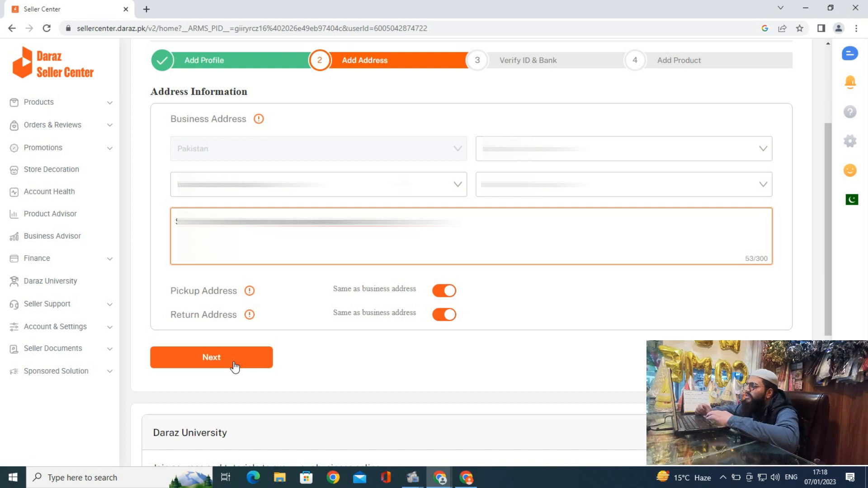
Type the business street address, remove a stray character, and submit the address step
left_click(234, 367)
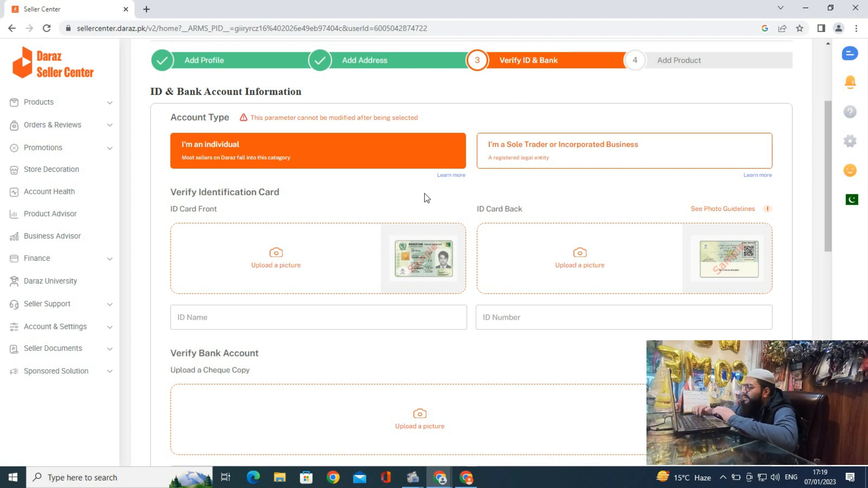
Enter the ID cardholder's full name in ID Name and paste the CNIC number into ID Number
scroll(395, 194, "down", 1)
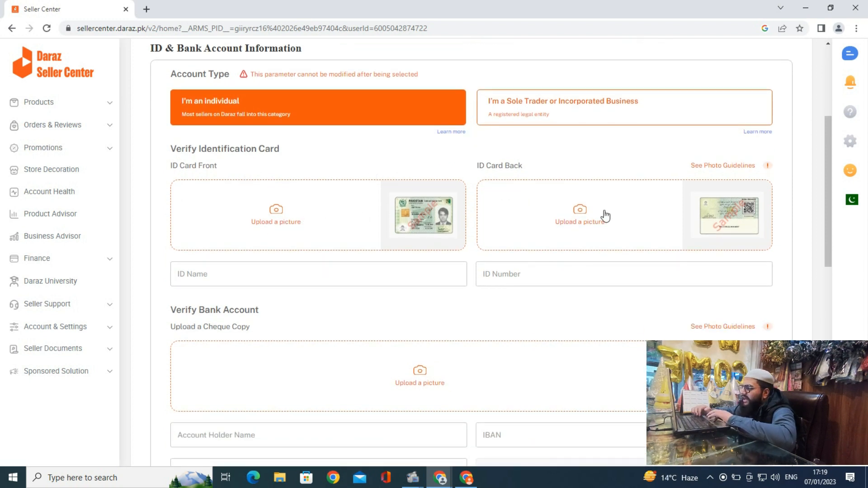
scroll(411, 252, "down", 1)
scroll(416, 255, "down", 1)
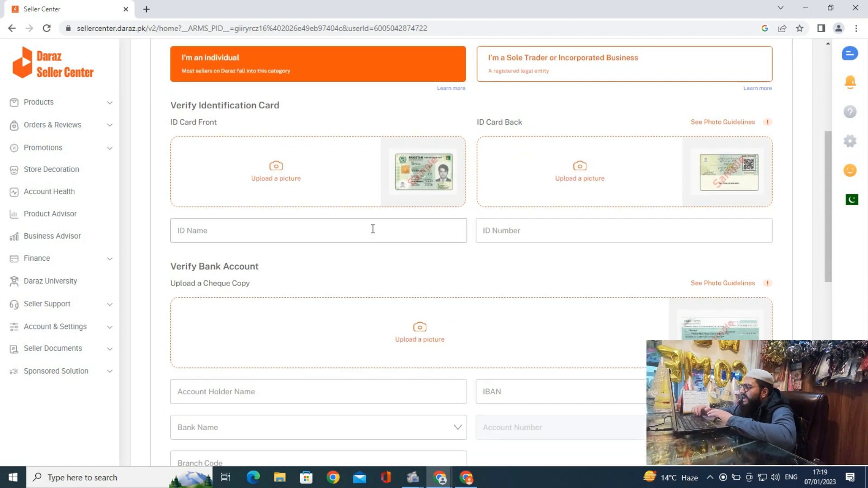
left_click(372, 229)
left_click(525, 233)
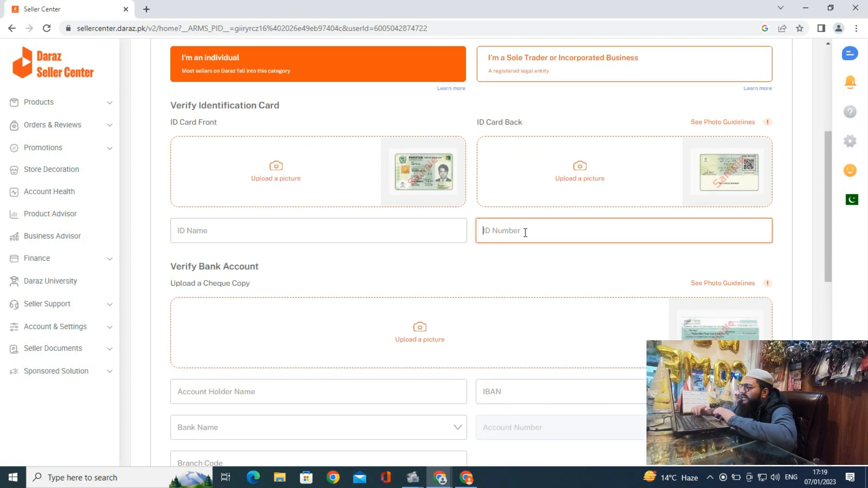
left_click(389, 228)
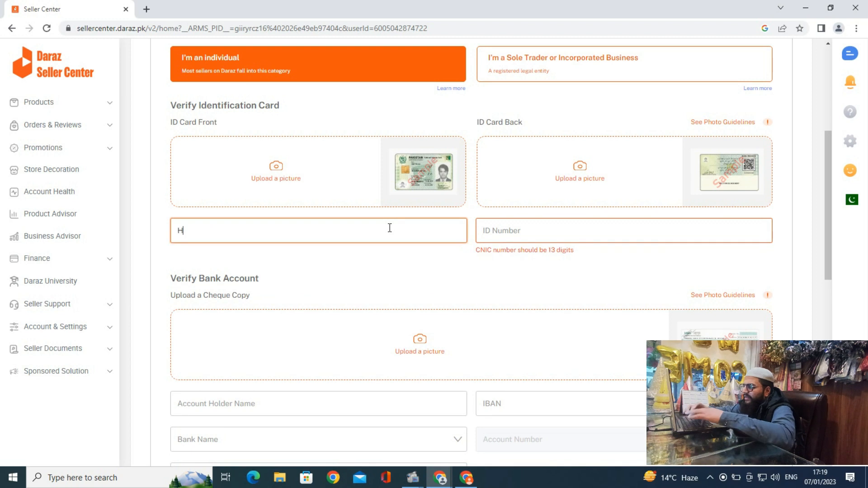
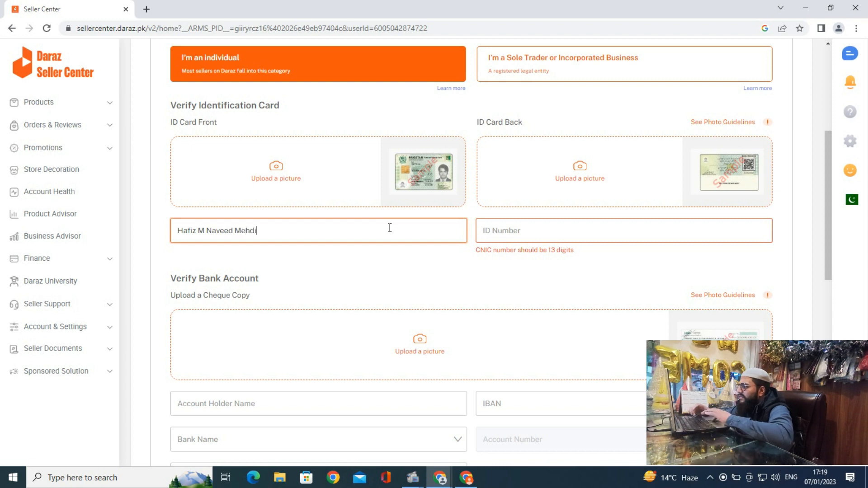
left_click(500, 228)
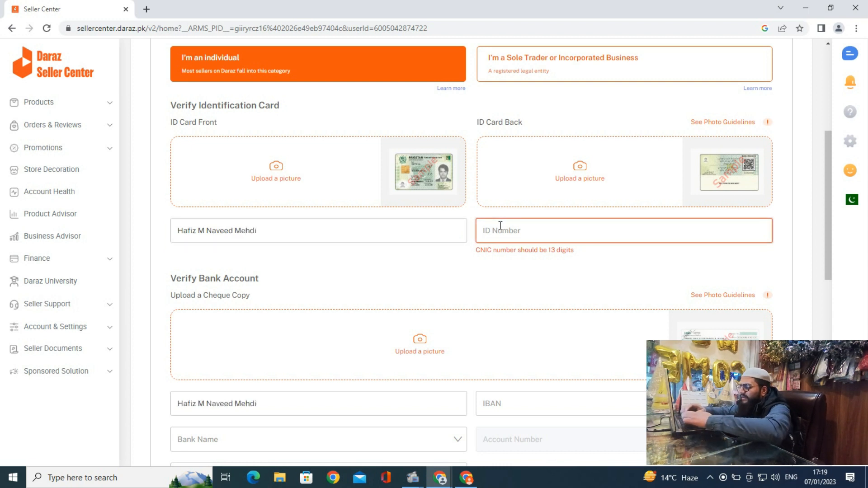
key("ctrl+v")
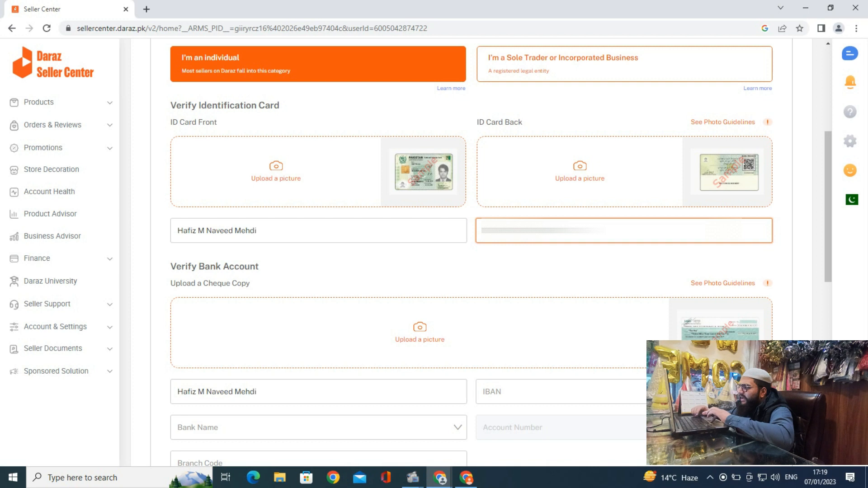
Choose ASKARI BANK LIMITED as the Bank Name, leaving IBAN and branch code blank
left_click(357, 251)
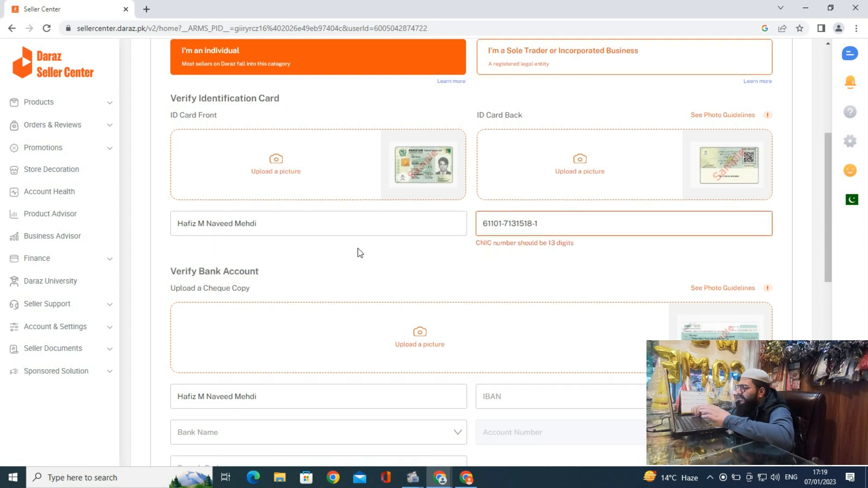
scroll(361, 252, "down", 4)
left_click(504, 222)
left_click(340, 263)
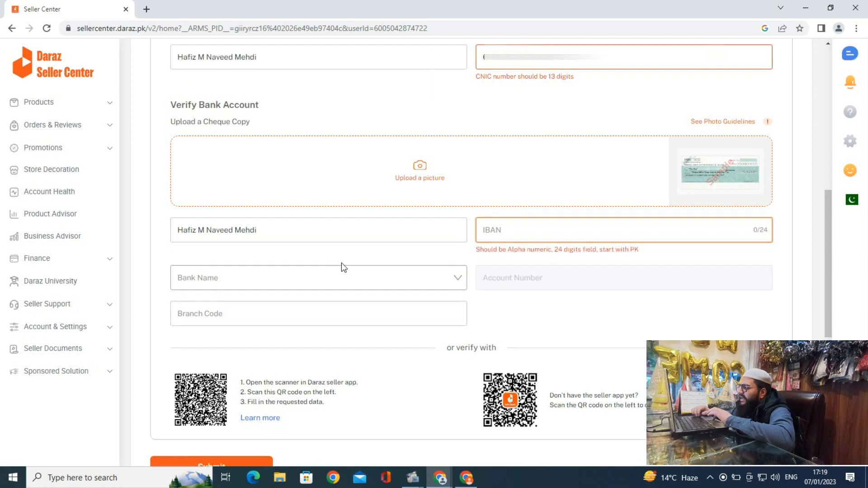
left_click(344, 290)
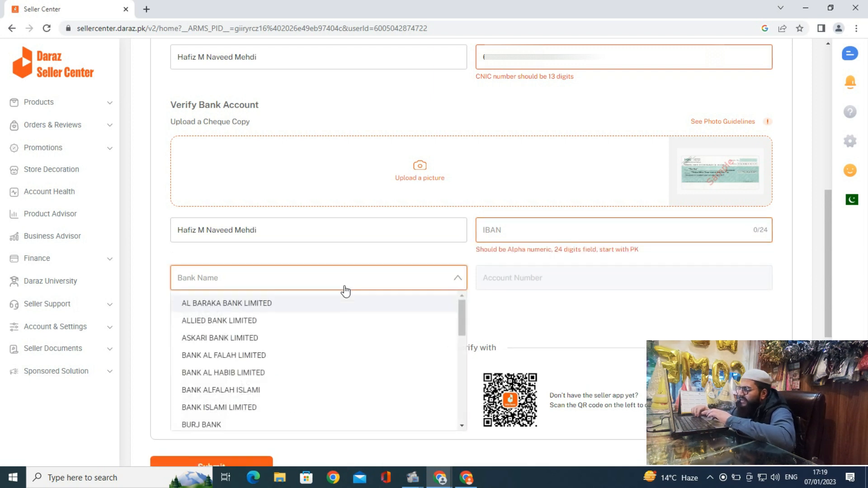
key("Down")
key("Down")
key("Down")
key("Up")
key("Up")
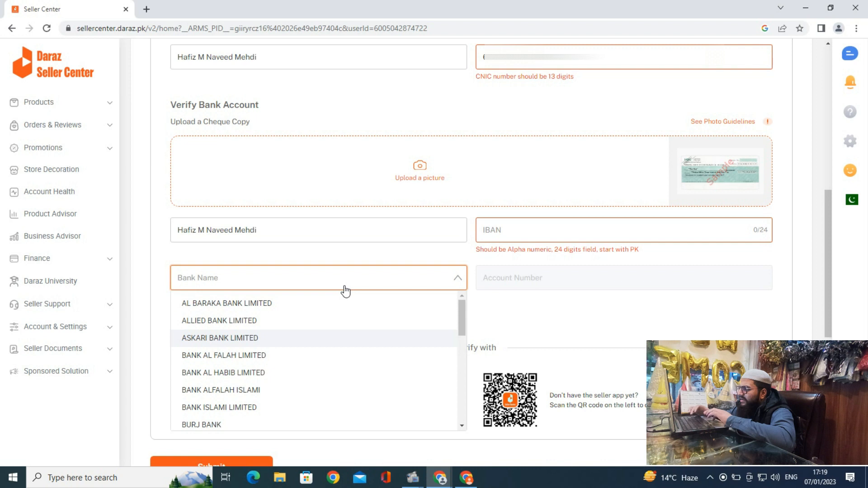
key("Return")
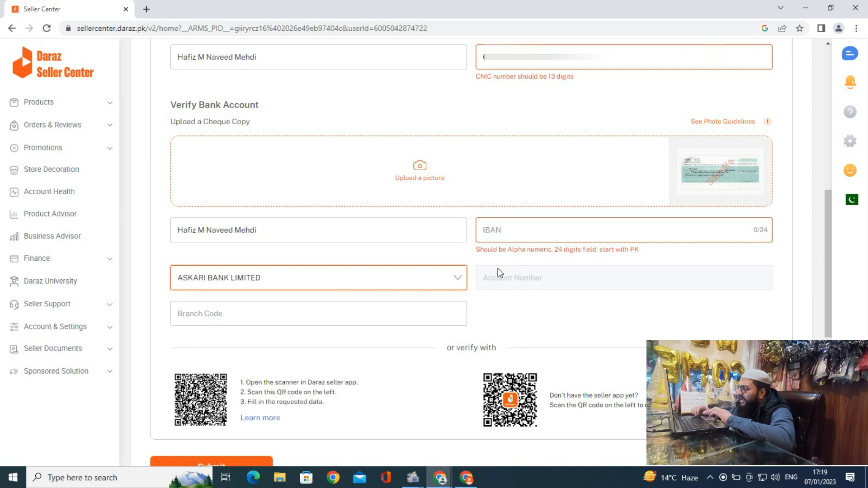
left_click(354, 312)
left_click(512, 322)
scroll(513, 322, "down", 2)
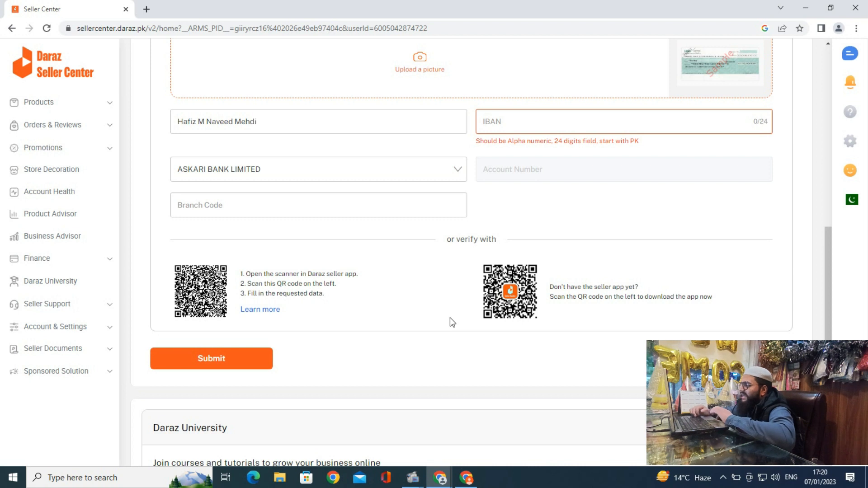
scroll(425, 264, "up", 10)
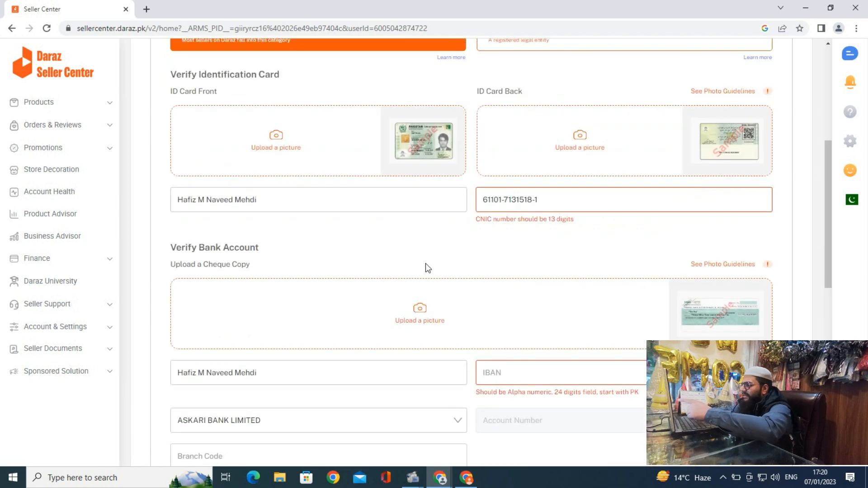
scroll(425, 263, "down", 10)
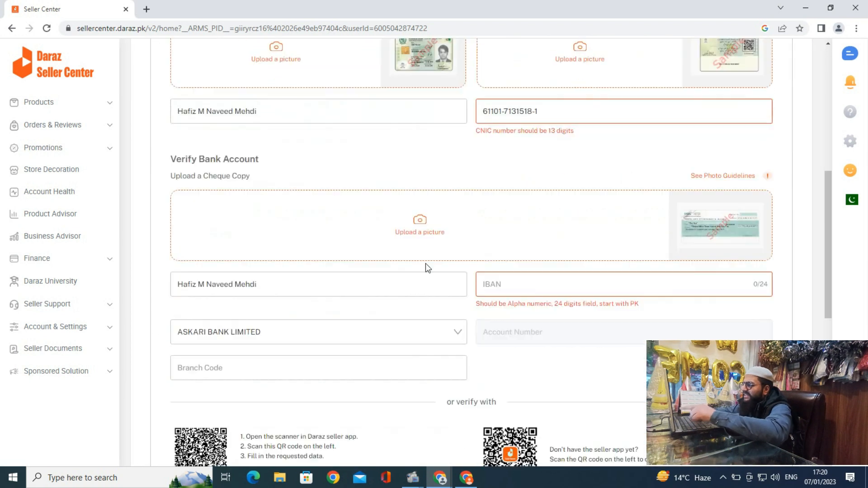
scroll(425, 264, "up", 10)
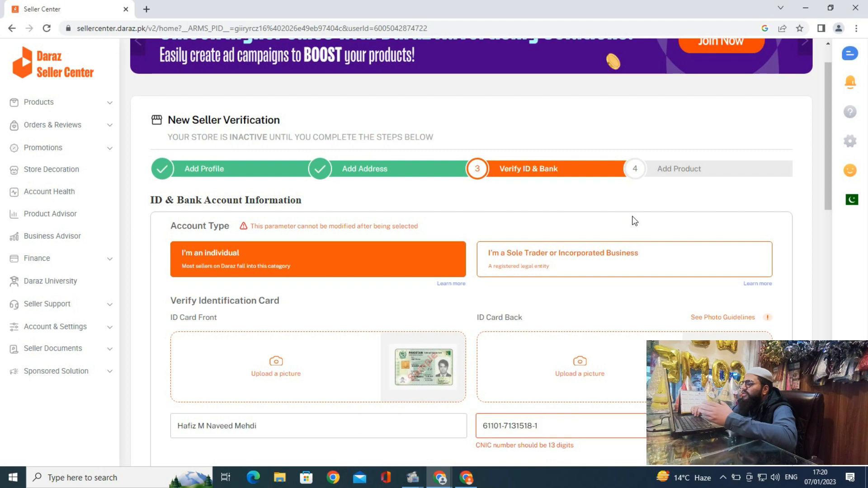
scroll(633, 220, "down", 1)
scroll(634, 220, "down", 8)
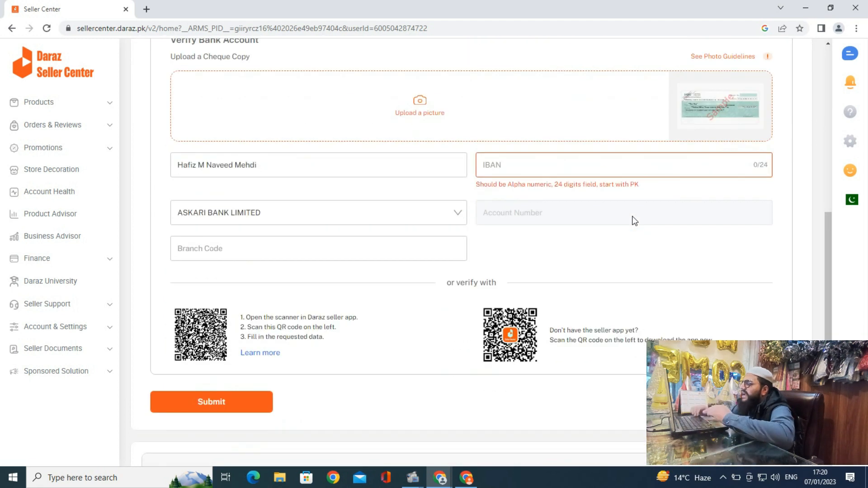
scroll(635, 221, "up", 1)
scroll(634, 221, "down", 6)
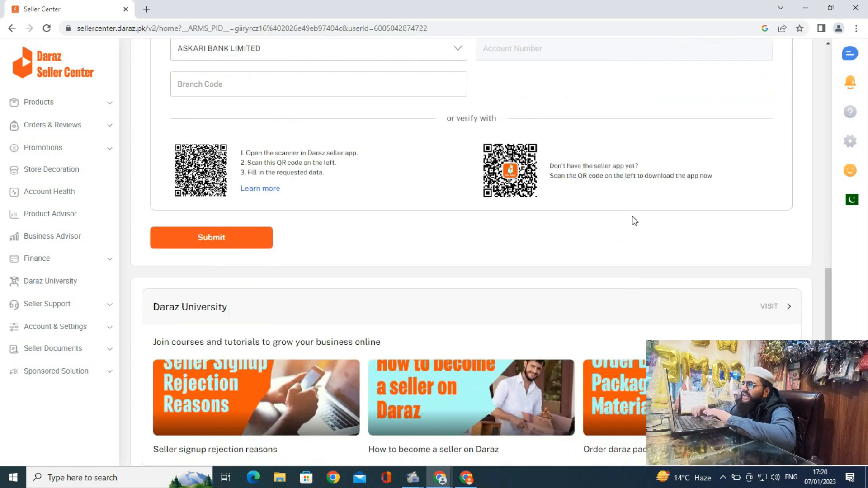
scroll(635, 221, "up", 15)
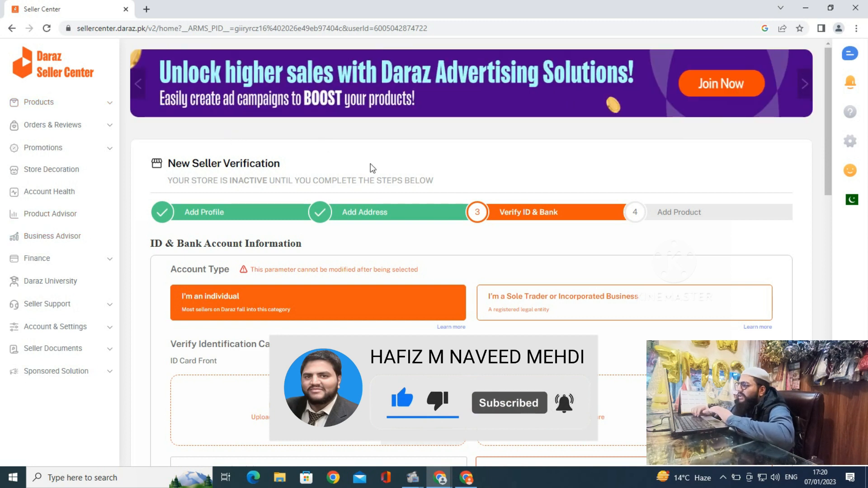
scroll(370, 170, "down", 8)
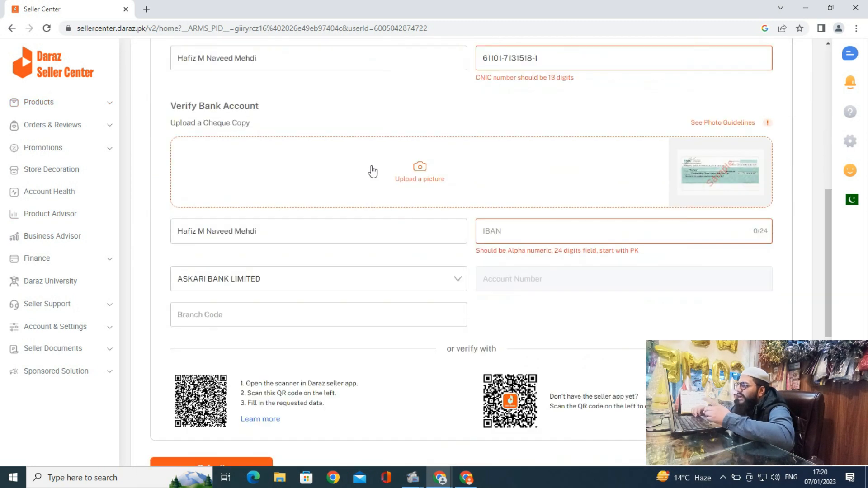
scroll(370, 170, "up", 8)
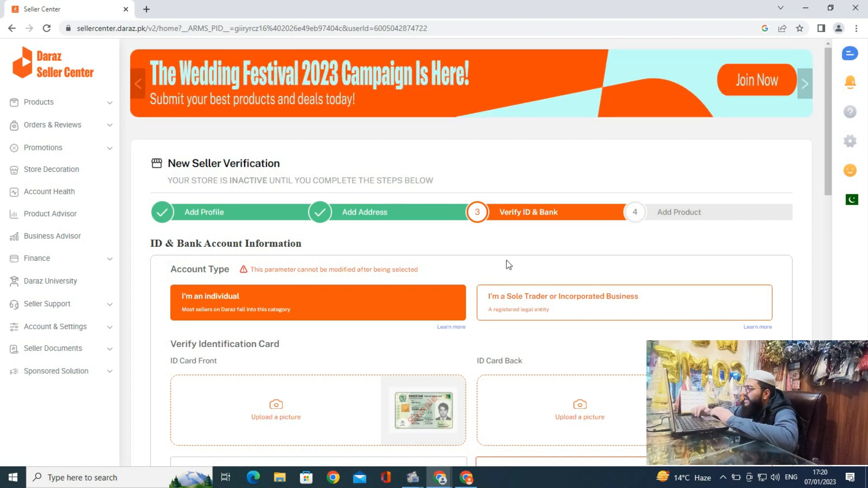
scroll(504, 244, "down", 15)
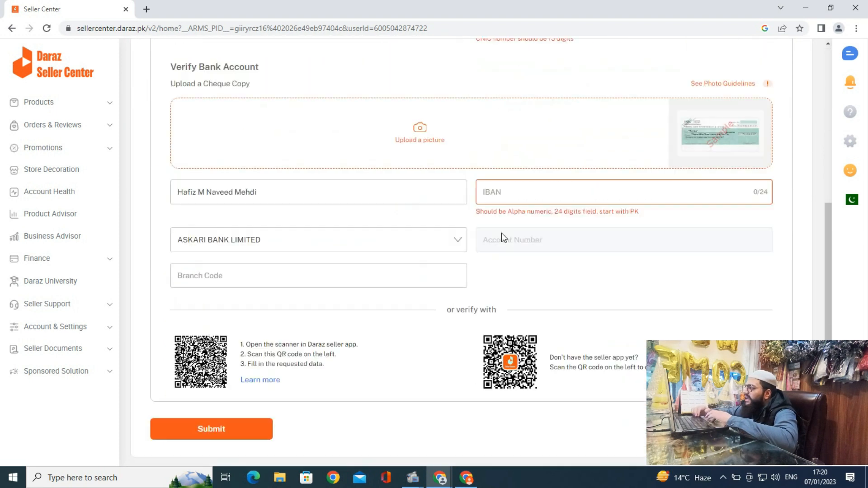
scroll(319, 249, "down", 1)
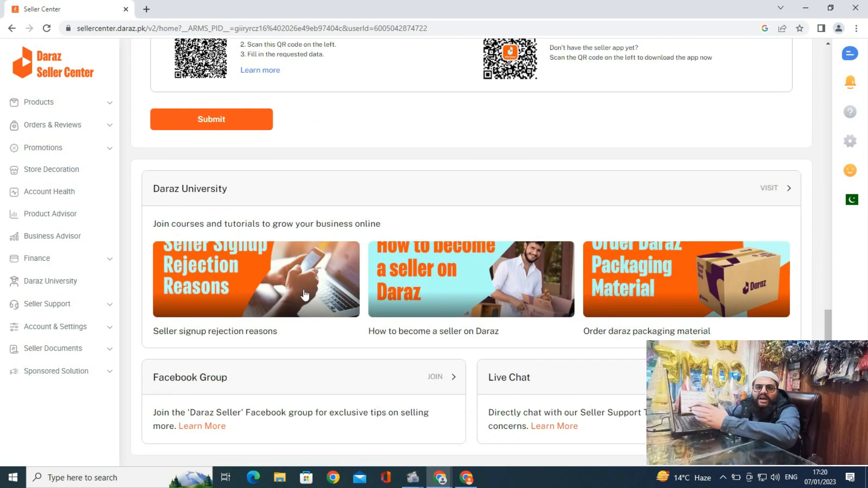